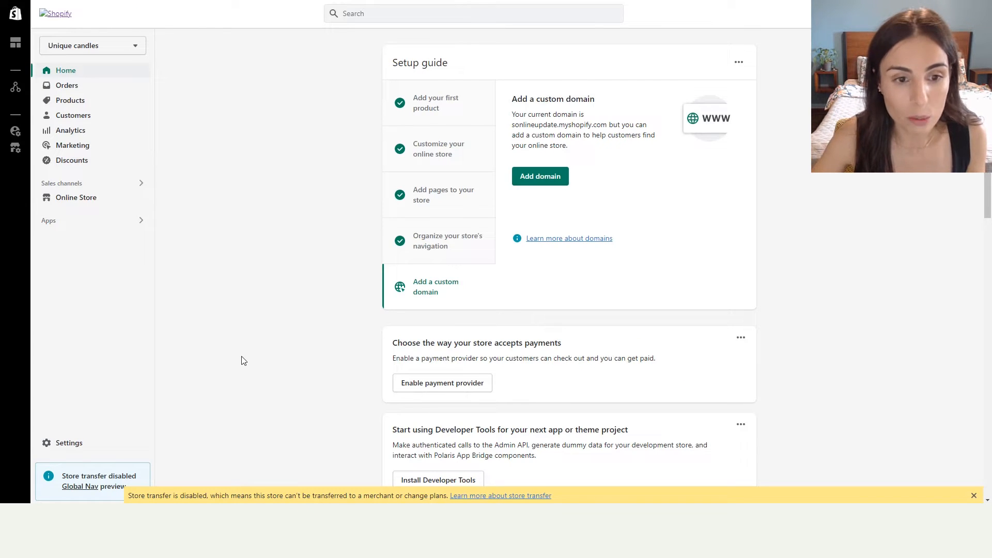
# Step: Open the installed Search & Discovery app and review the filter, search and recommendation options on its overview page
pyautogui.click(140, 221)
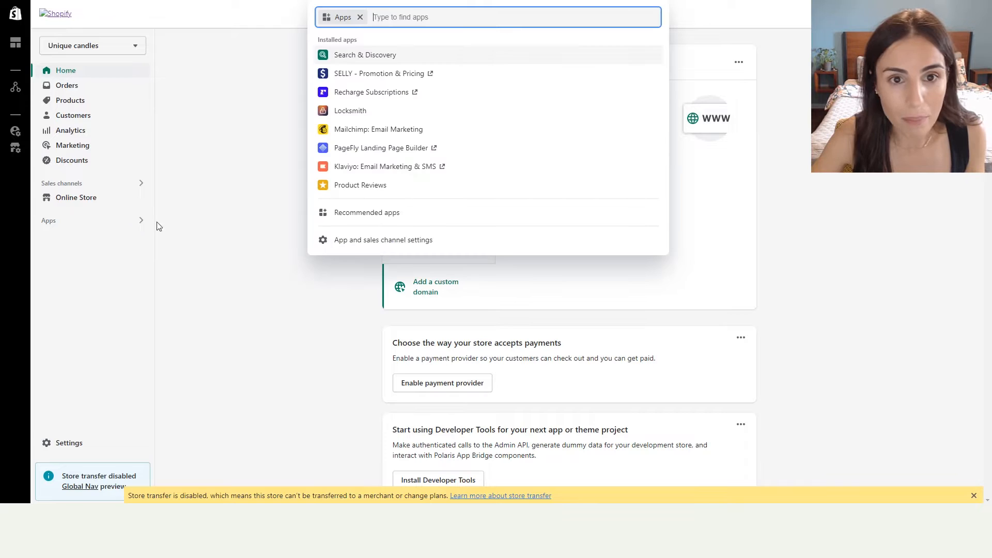
pyautogui.click(376, 60)
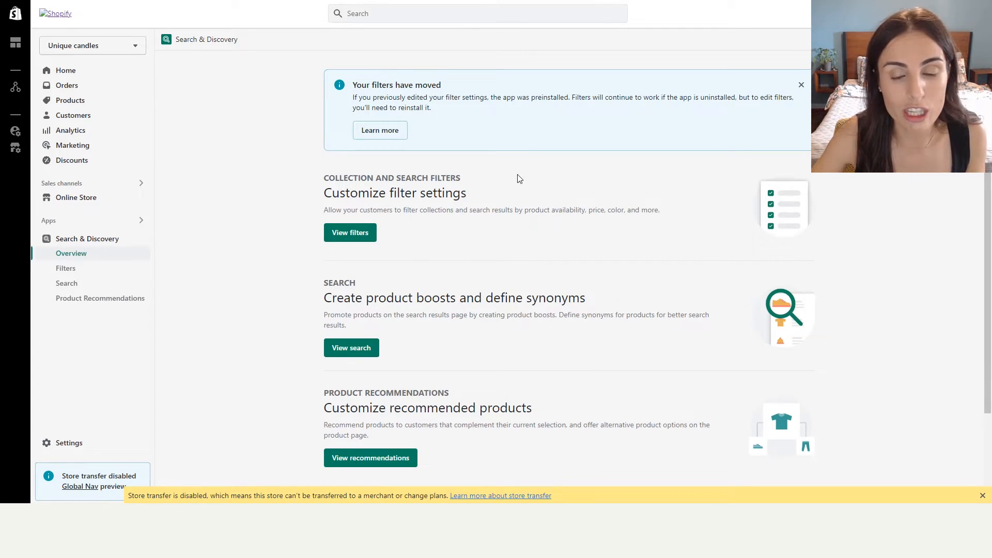
pyautogui.scroll(-2, 470, 309)
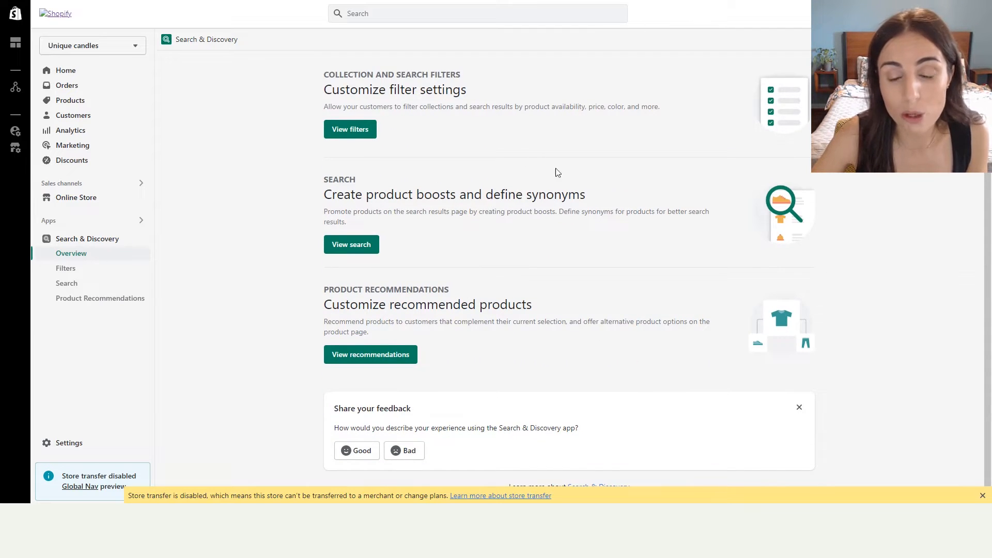
pyautogui.scroll(-1, 470, 282)
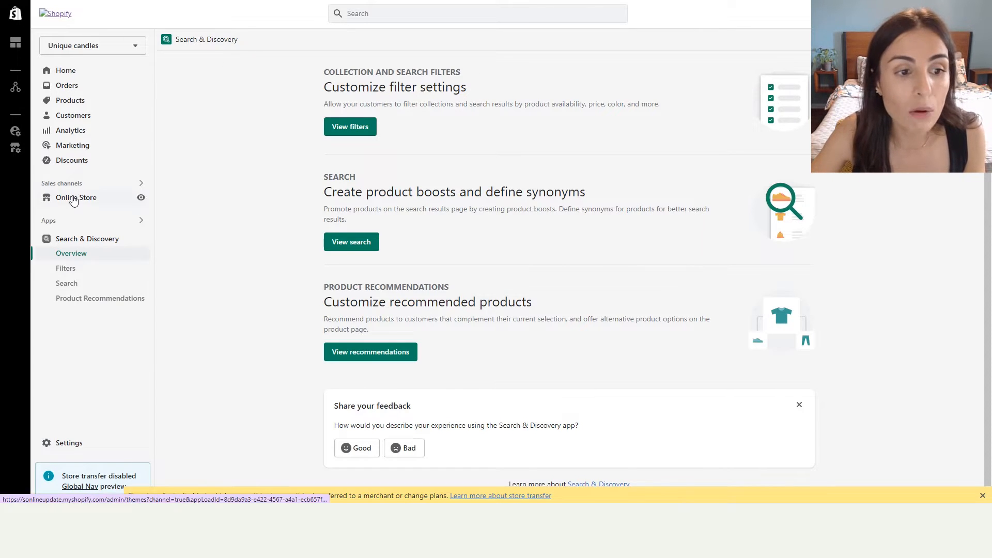
# Step: Go to the online store's navigation settings, open Search & Discovery from there and bring up its collection and search filters for editing
pyautogui.click(119, 202)
pyautogui.click(84, 258)
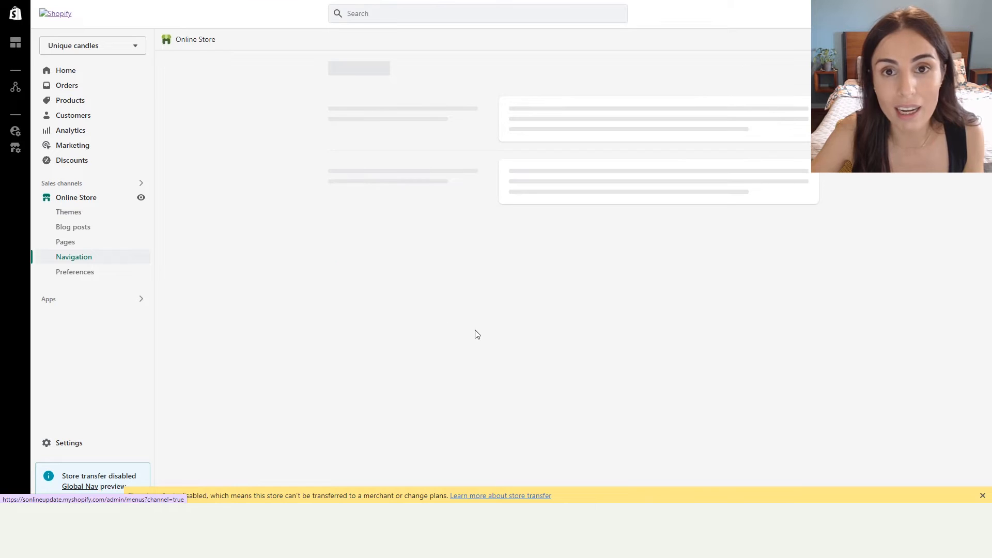
pyautogui.scroll(-2, 587, 337)
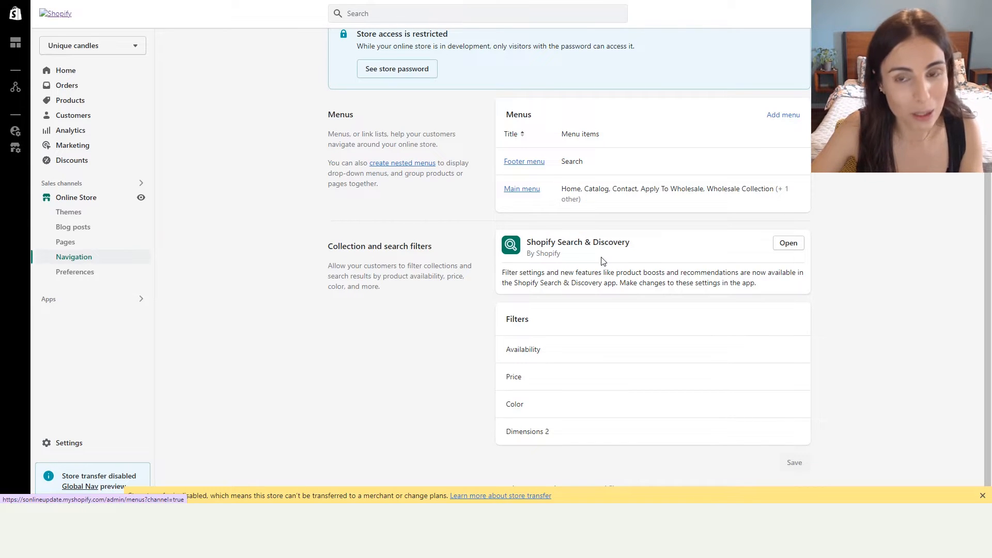
pyautogui.click(786, 244)
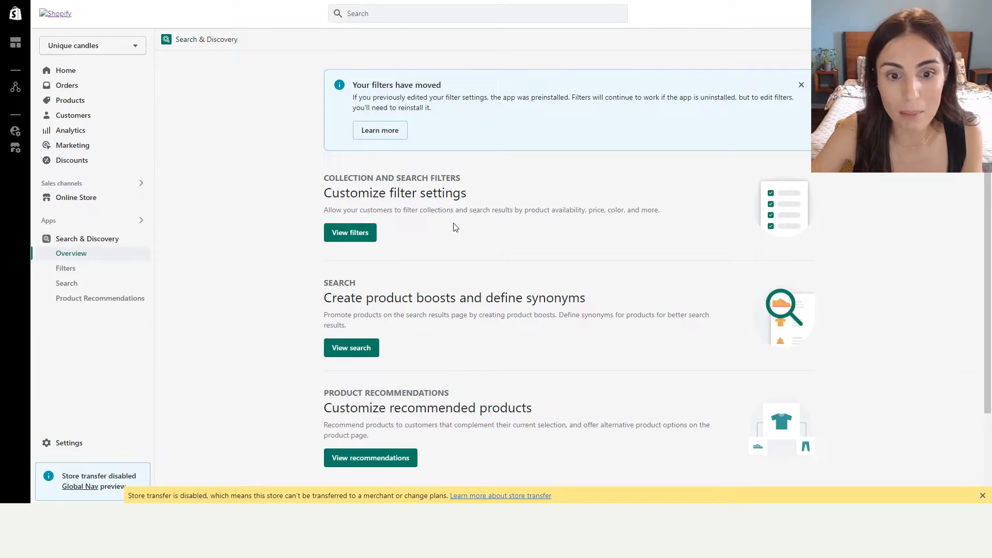
pyautogui.click(354, 237)
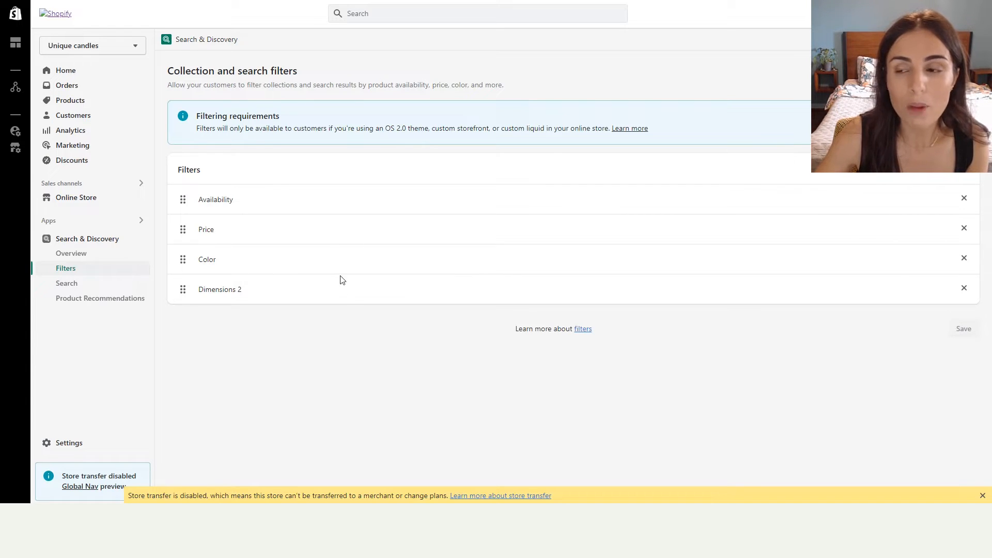
pyautogui.click(952, 169)
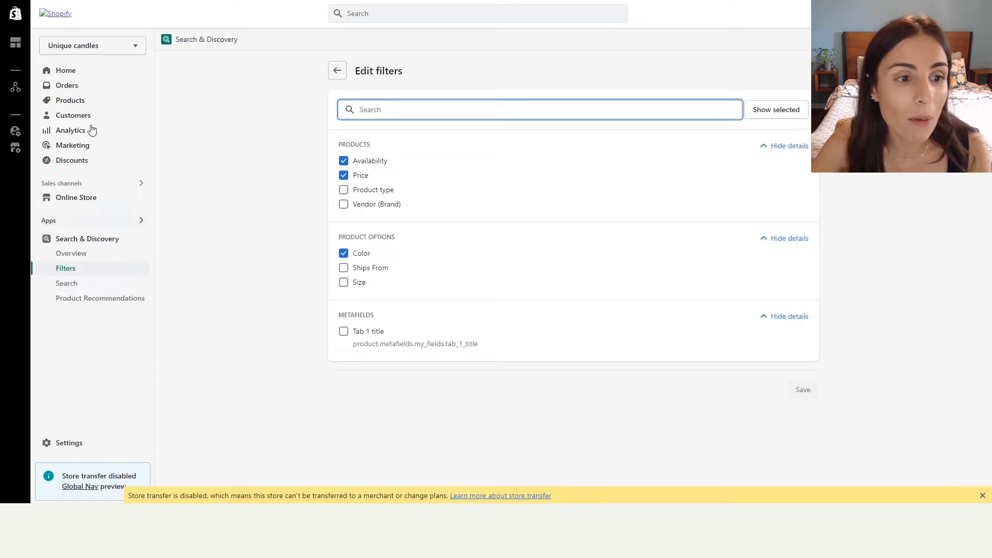
# Step: Open the product list in a new tab and inspect the Availability and Color filters in the storefront catalog
pyautogui.rightClick(74, 101)
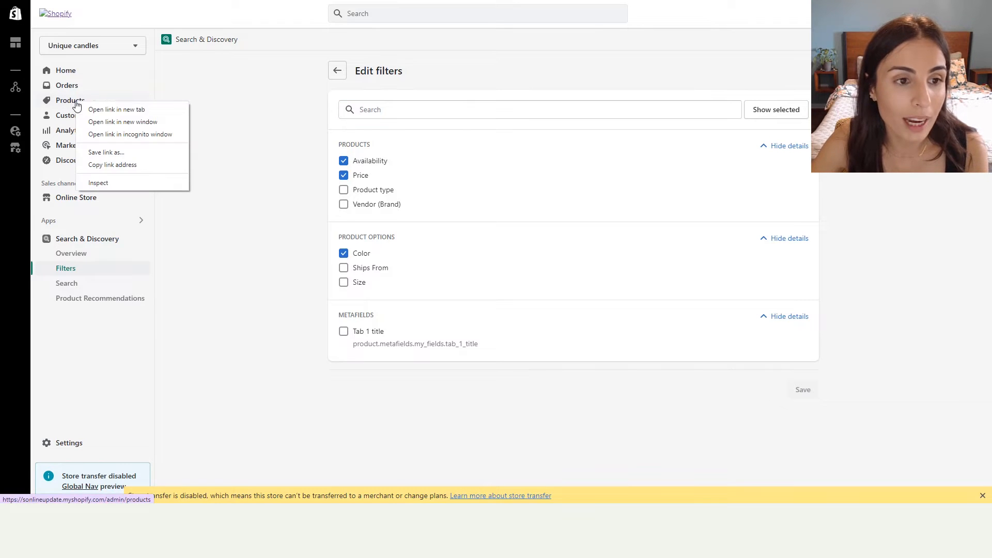
pyautogui.click(108, 110)
pyautogui.click(233, 1)
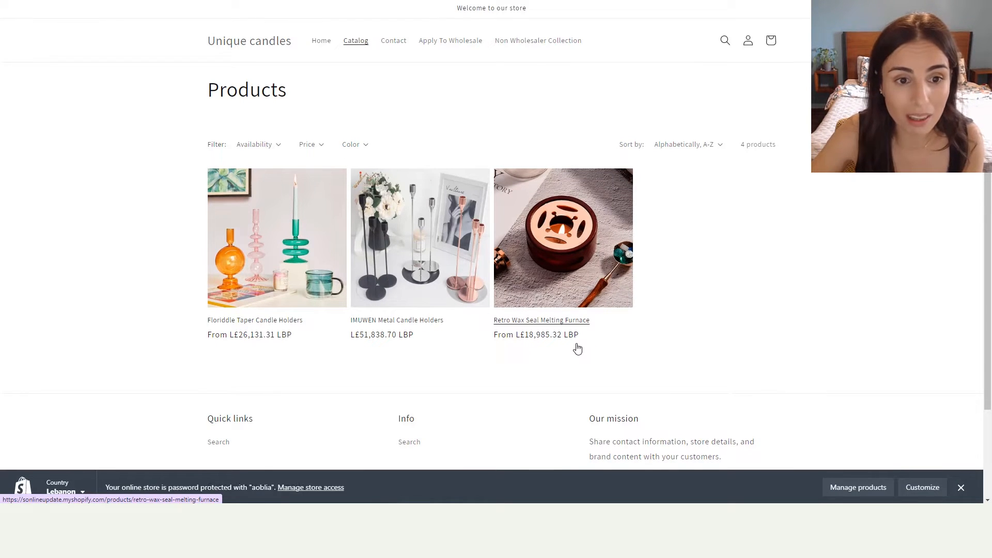
pyautogui.click(279, 149)
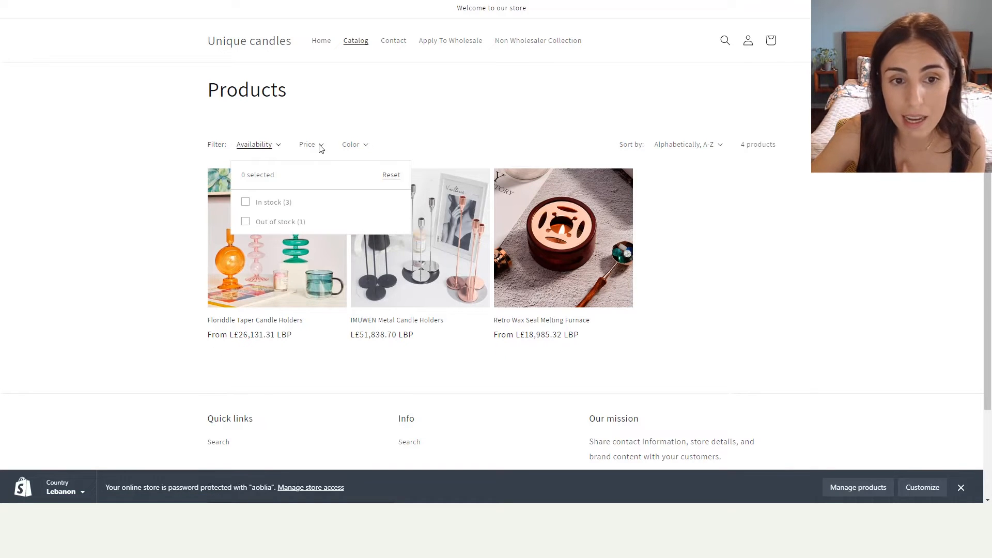
pyautogui.click(363, 146)
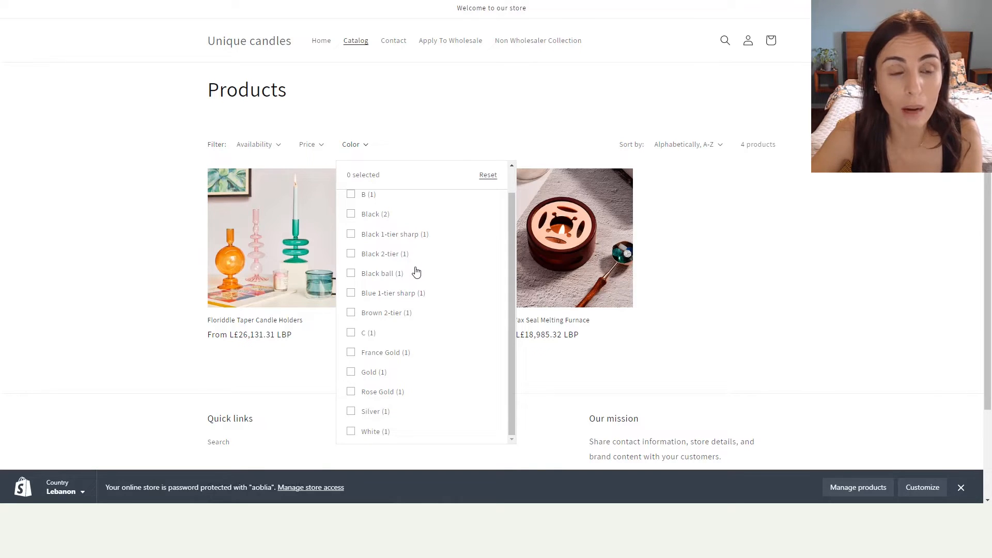
pyautogui.click(822, 267)
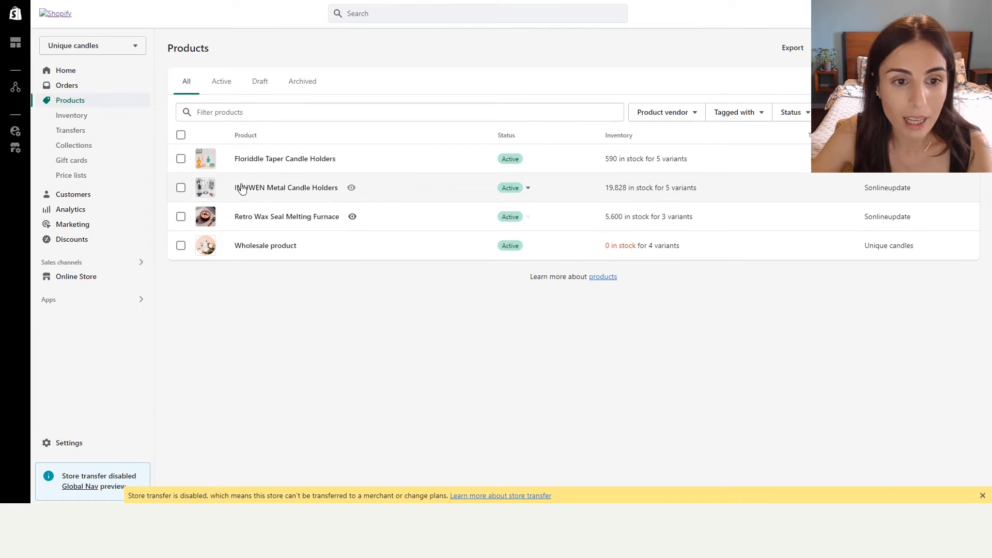
# Step: Open the Floriddle Taper Candle Holders product and examine its organization details and color options
pyautogui.click(249, 162)
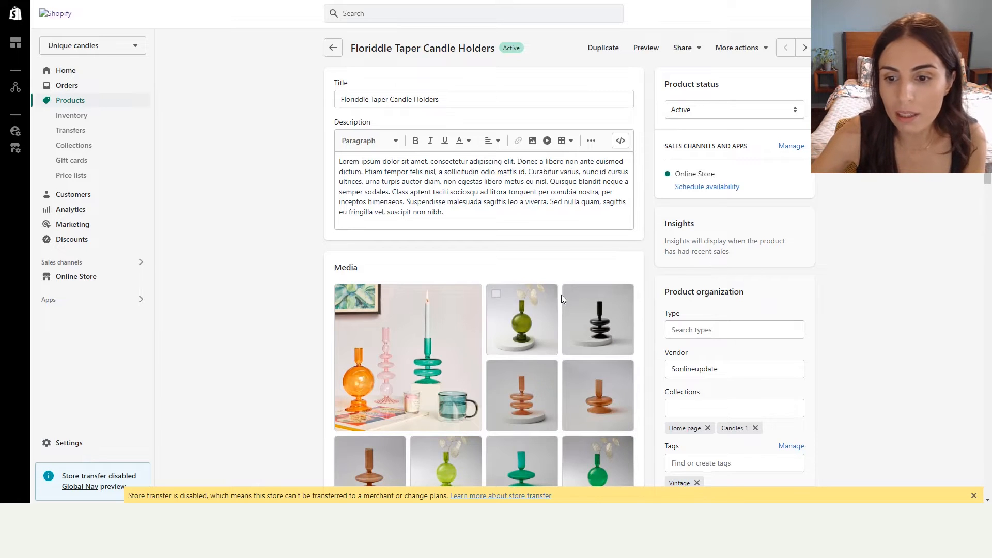
pyautogui.scroll(-3, 724, 258)
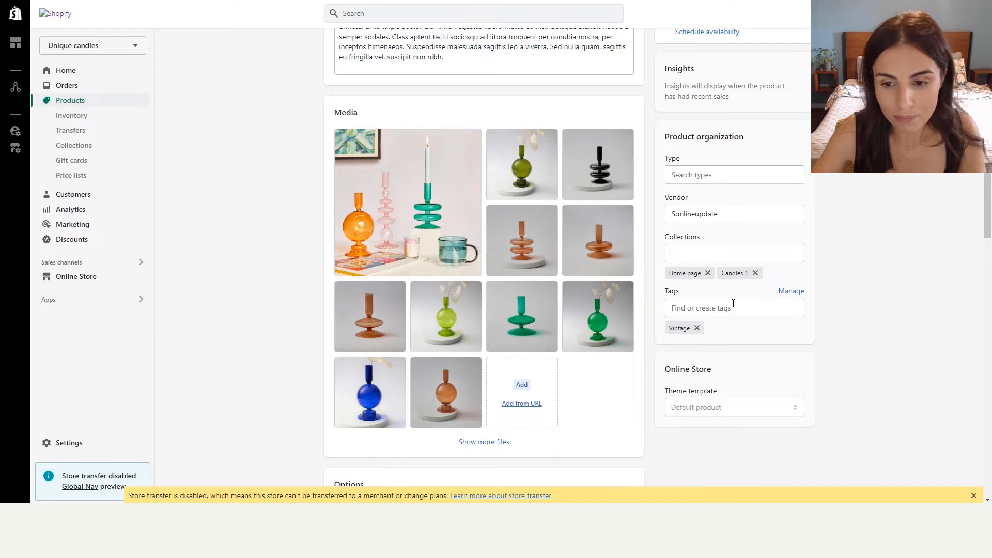
pyautogui.scroll(-5, 733, 303)
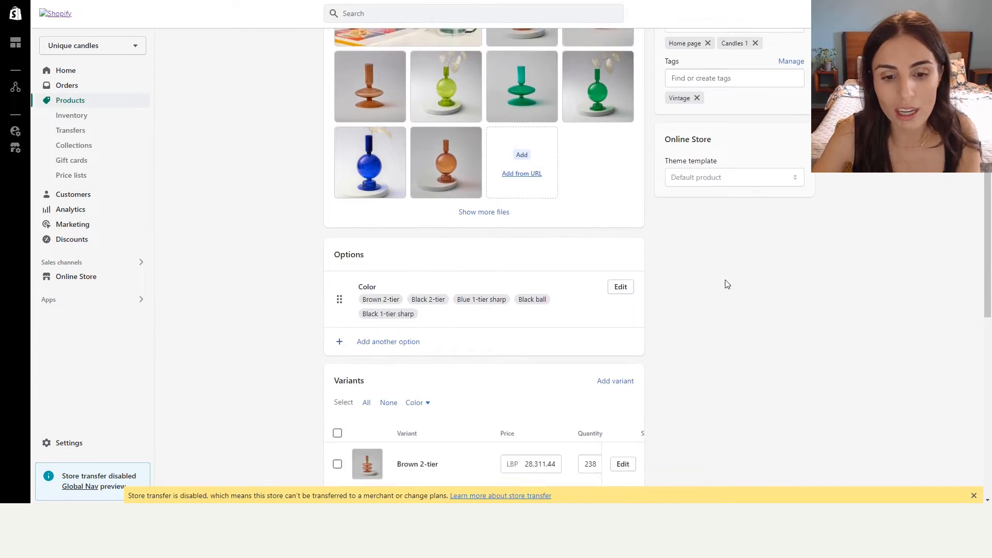
pyautogui.scroll(-2, 725, 280)
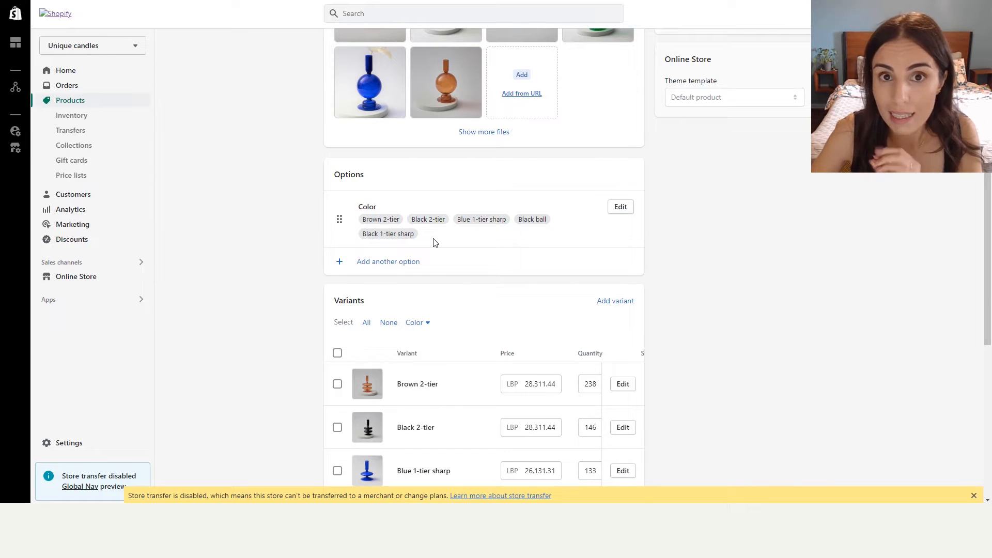
# Step: Compare the Color option in the filter settings and the storefront's Color filter values with the product's color options
pyautogui.click(238, 0)
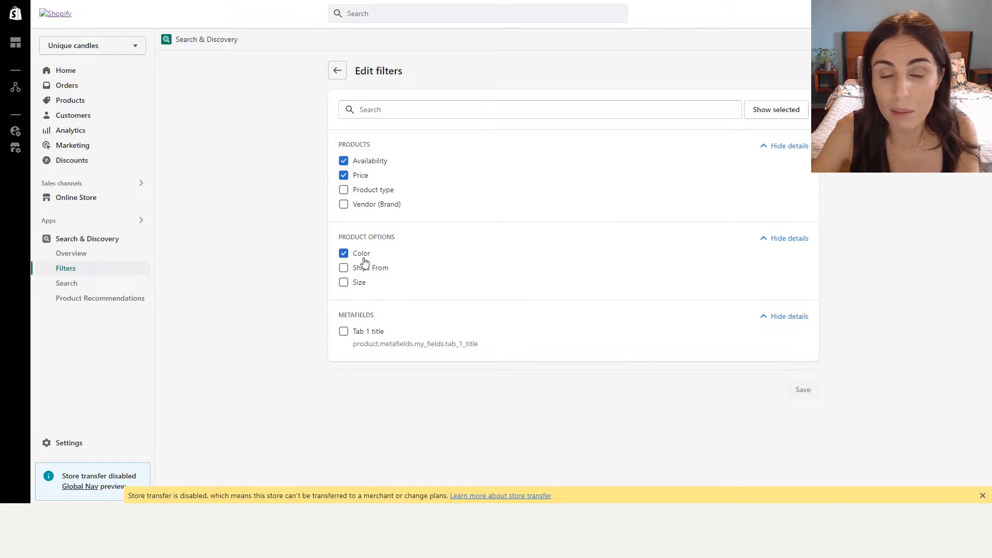
pyautogui.click(320, 0)
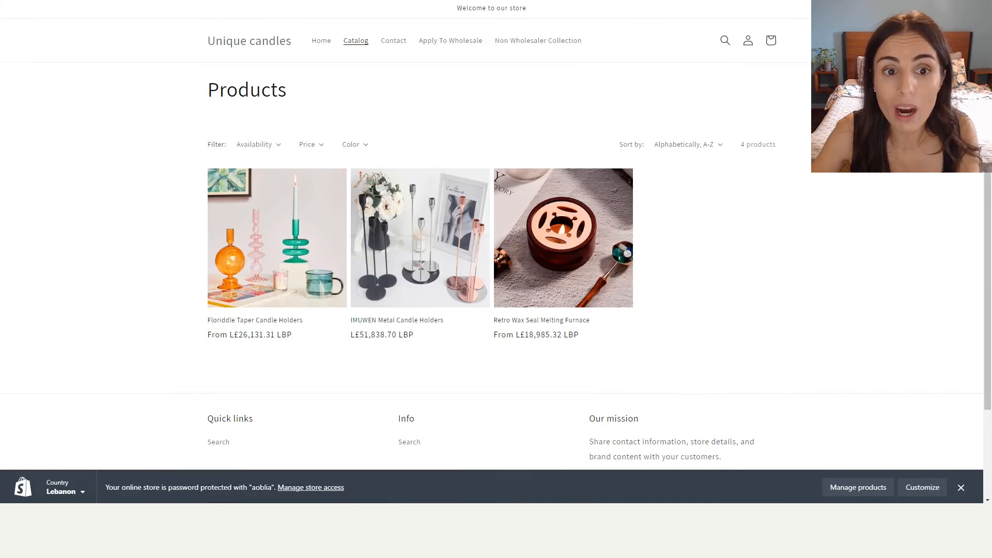
pyautogui.click(362, 146)
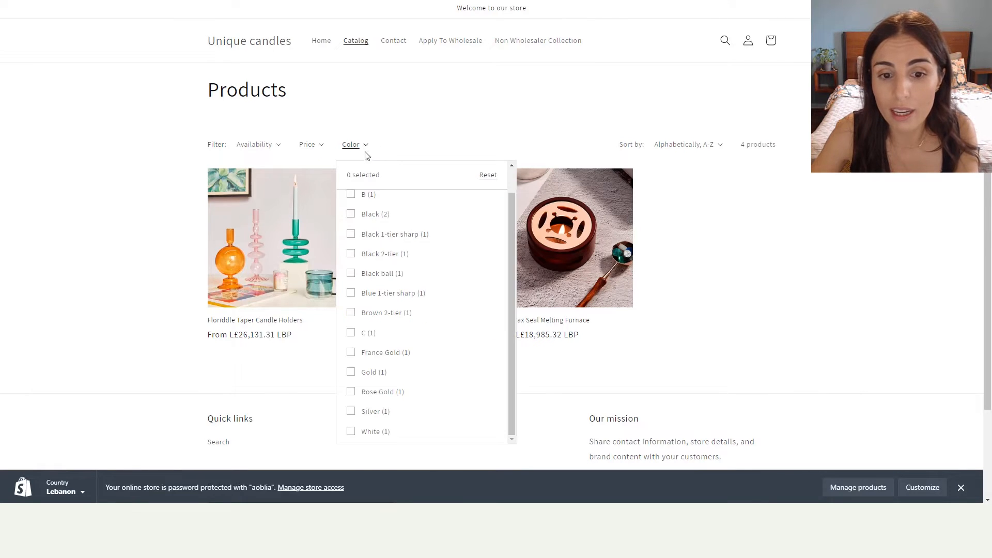
pyautogui.click(444, 0)
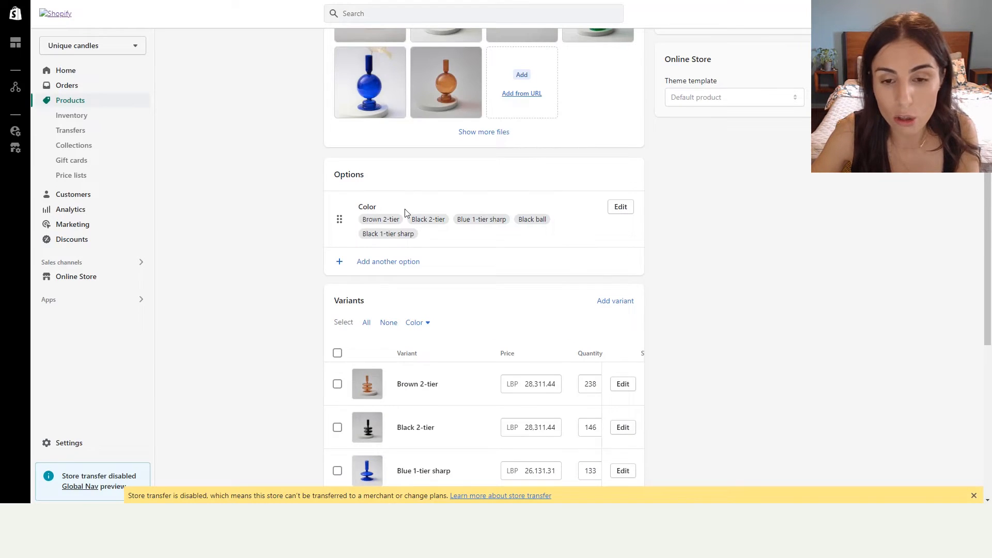
pyautogui.click(362, 0)
pyautogui.click(336, 0)
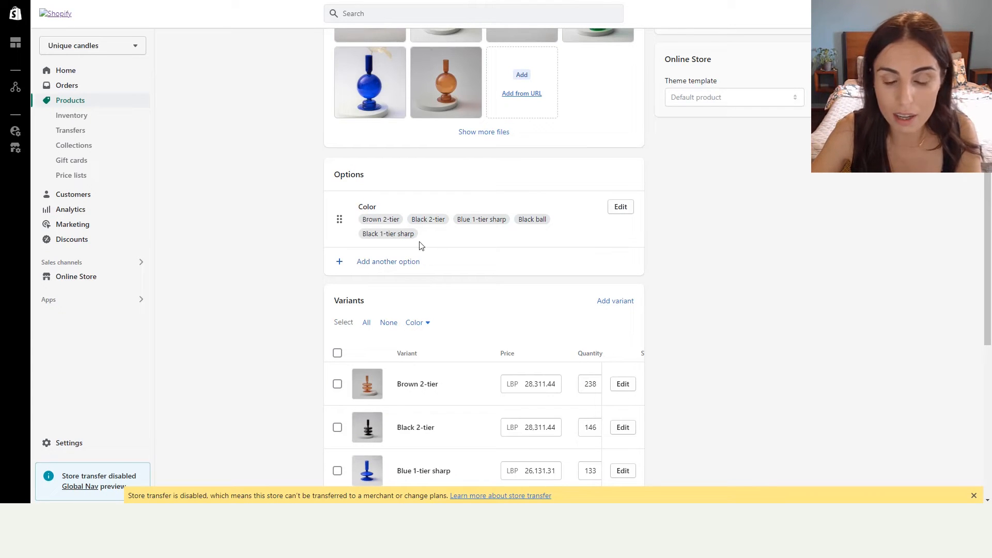
pyautogui.click(285, 1)
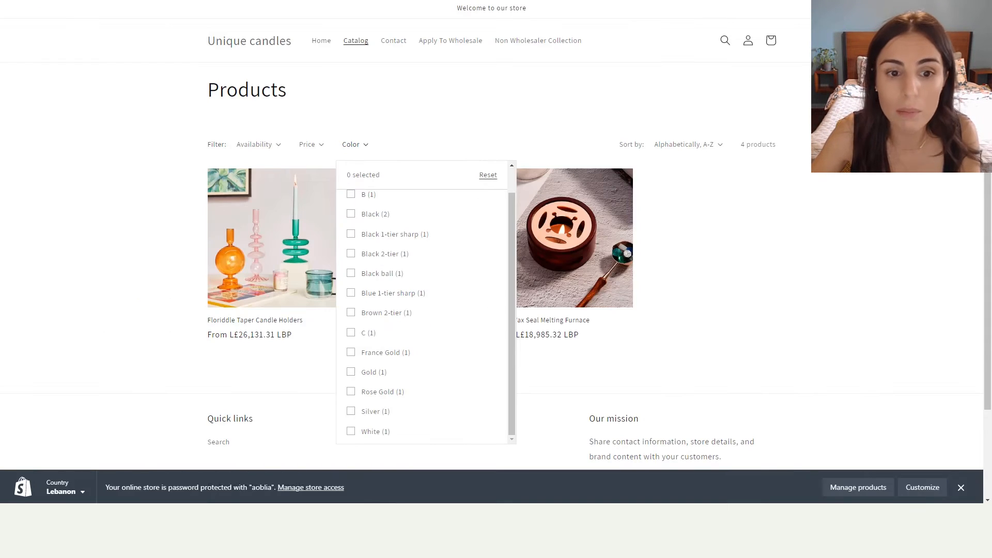
pyautogui.click(259, 1)
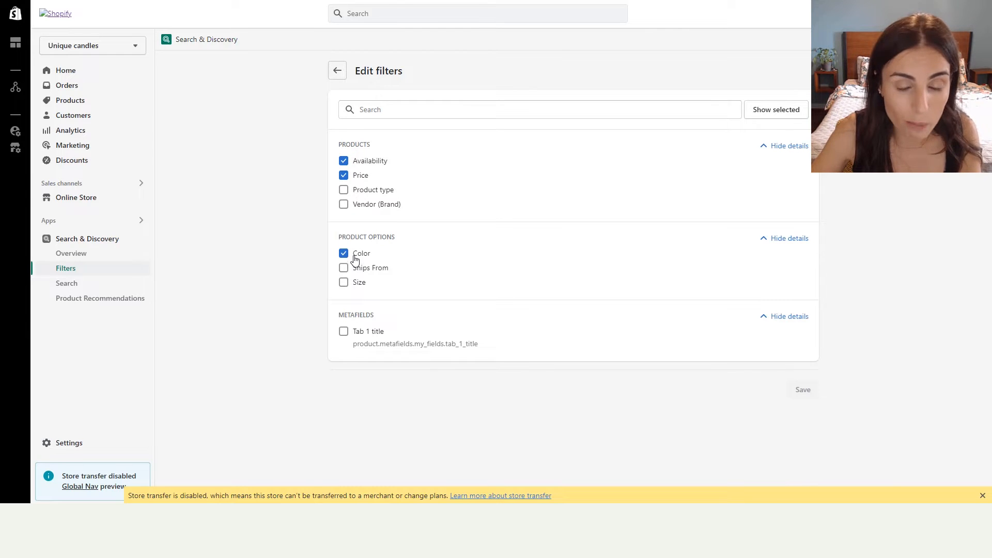
pyautogui.click(290, 0)
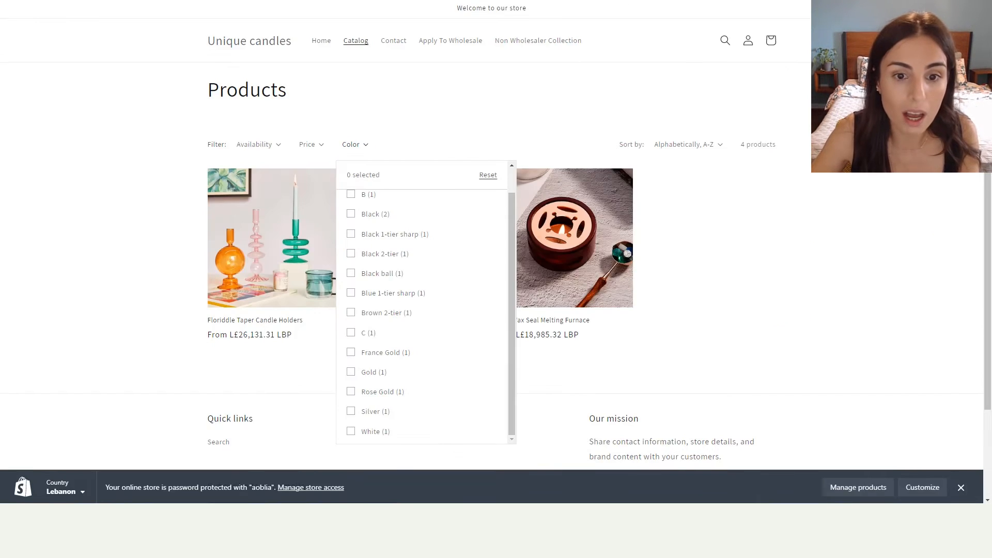
# Step: Review the color variants and the sections below them on the candle holders product page
pyautogui.click(320, 1)
pyautogui.scroll(-5, 575, 310)
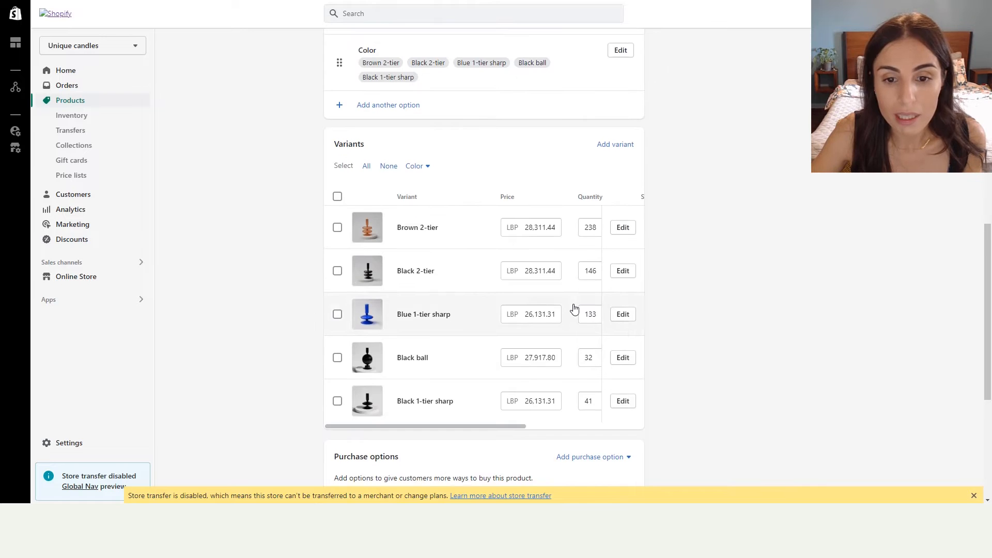
pyautogui.scroll(-3, 498, 350)
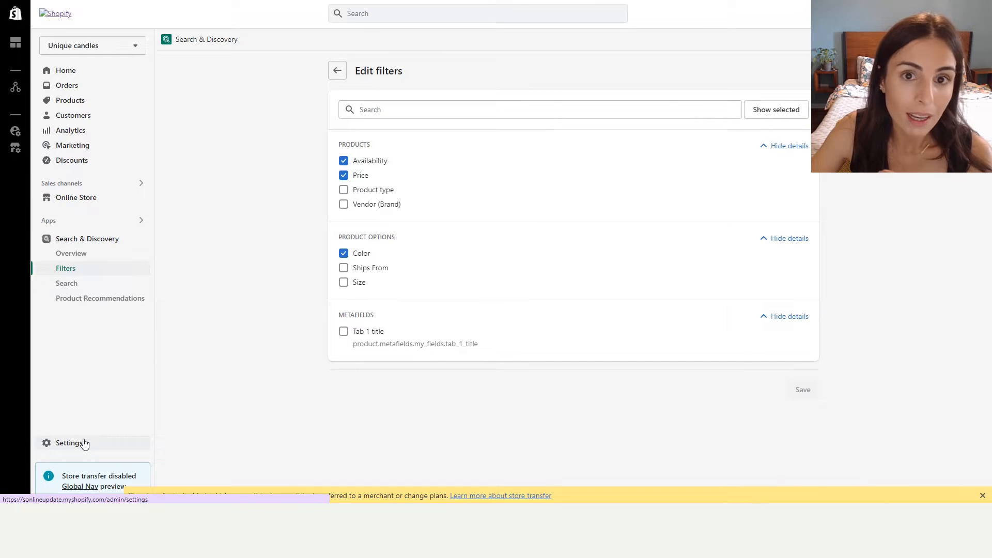
# Step: Open the product metafield definitions in the store settings
pyautogui.click(69, 443)
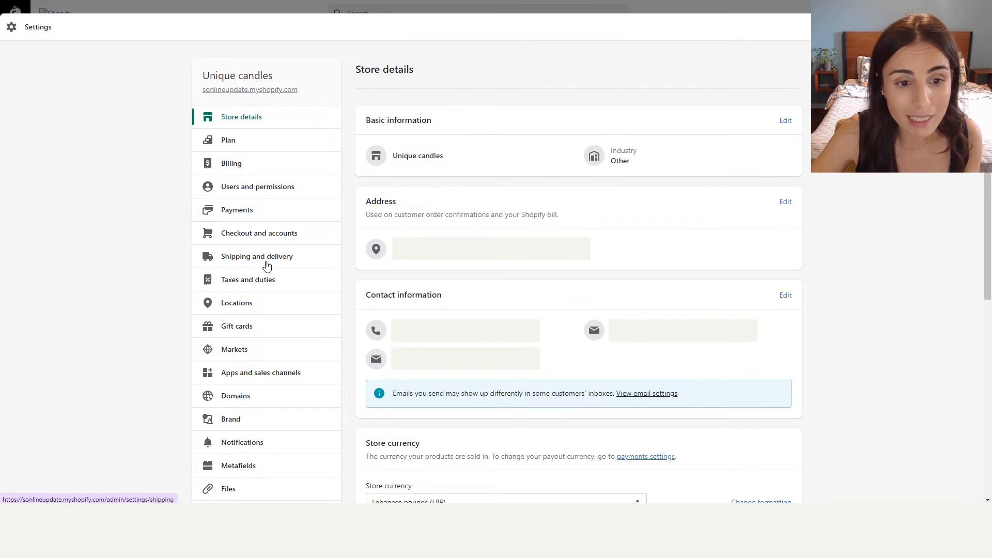
pyautogui.scroll(-2, 268, 375)
pyautogui.click(262, 369)
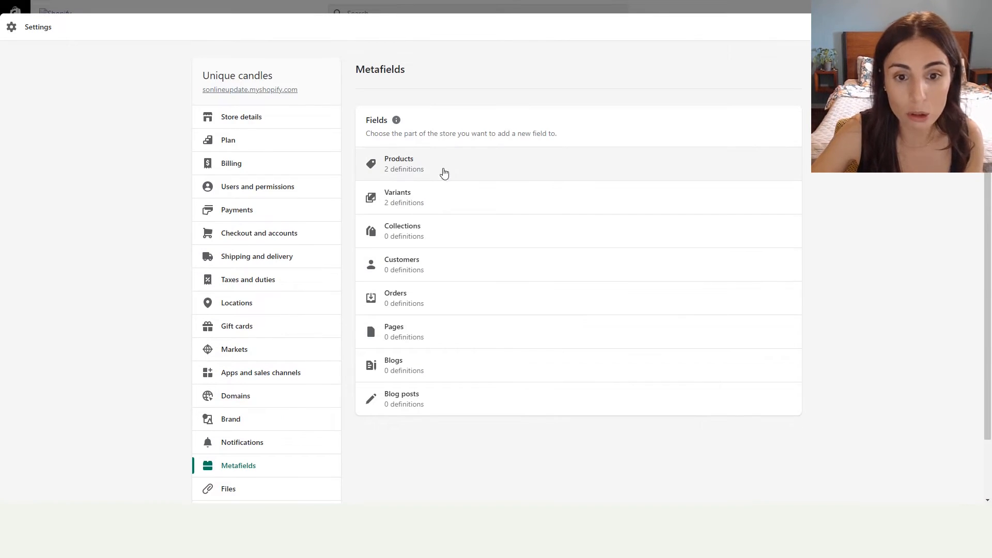
pyautogui.click(448, 170)
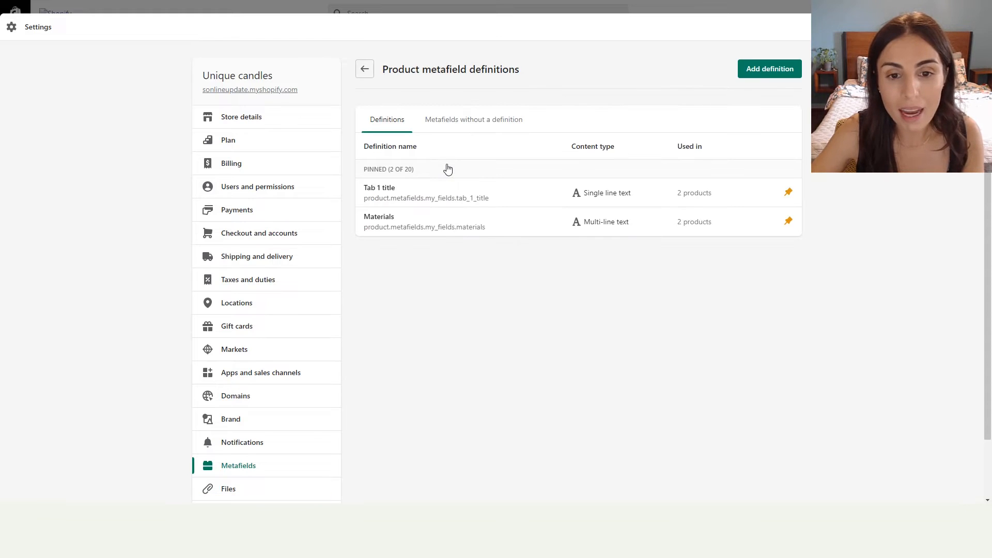
# Step: Start a new product metafield definition named Skin Type
pyautogui.click(765, 68)
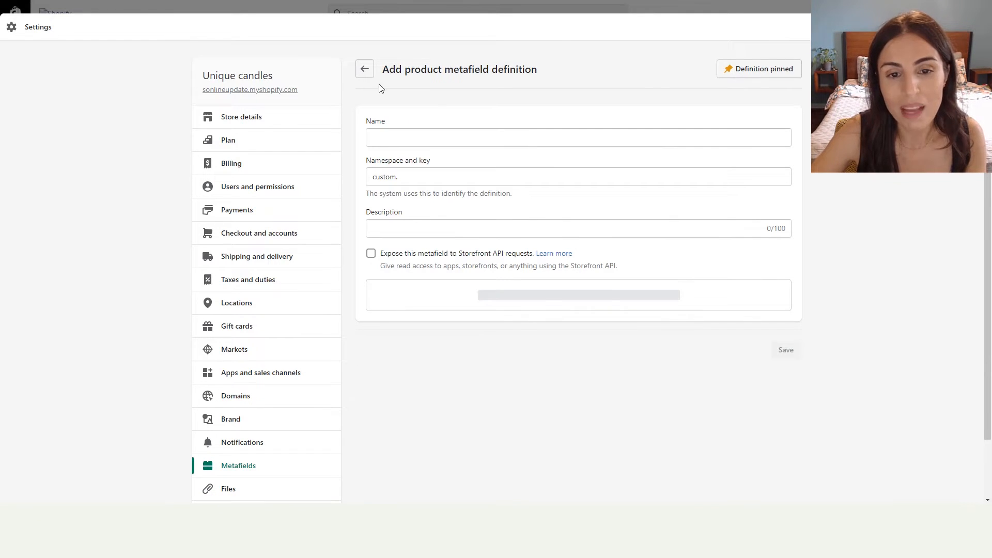
pyautogui.click(395, 138)
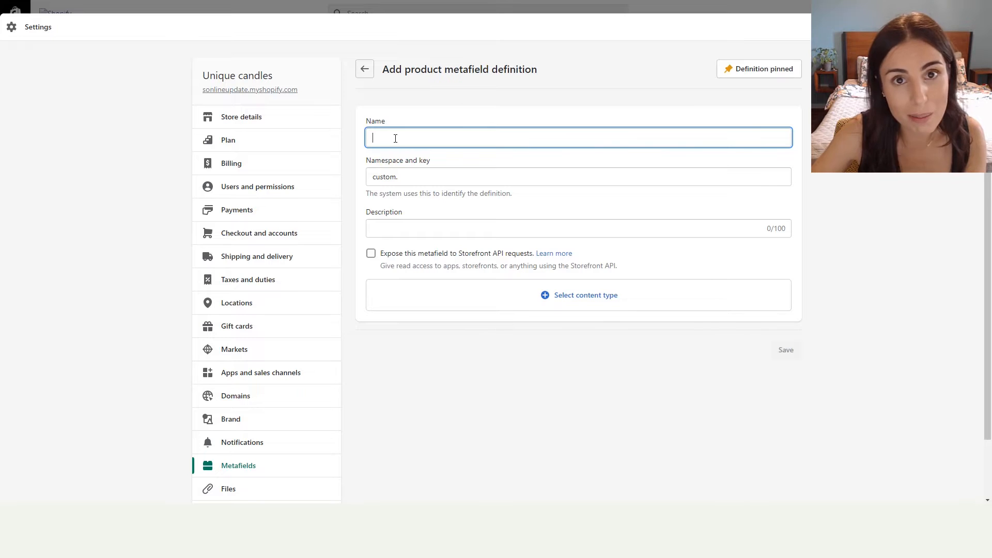
pyautogui.write('Sk')
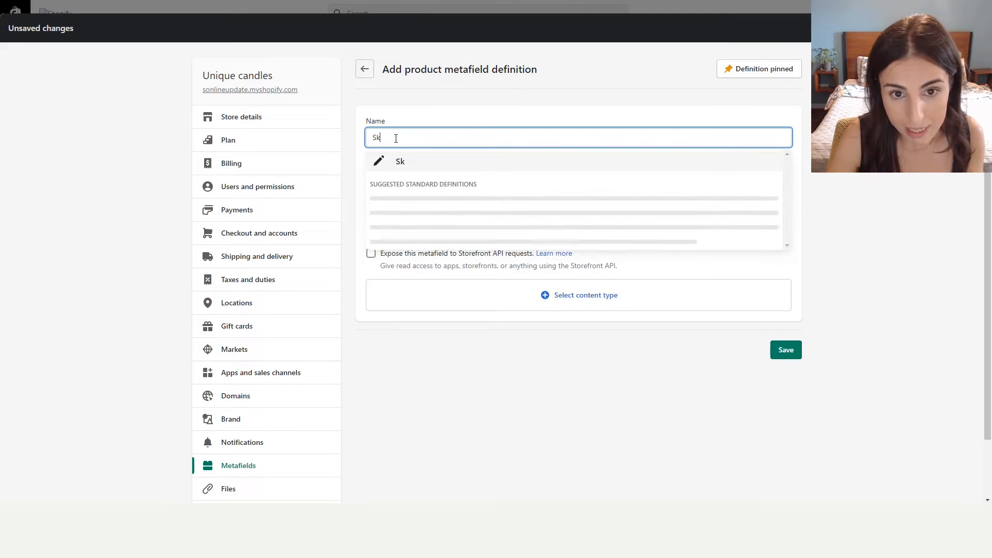
pyautogui.write('in Type')
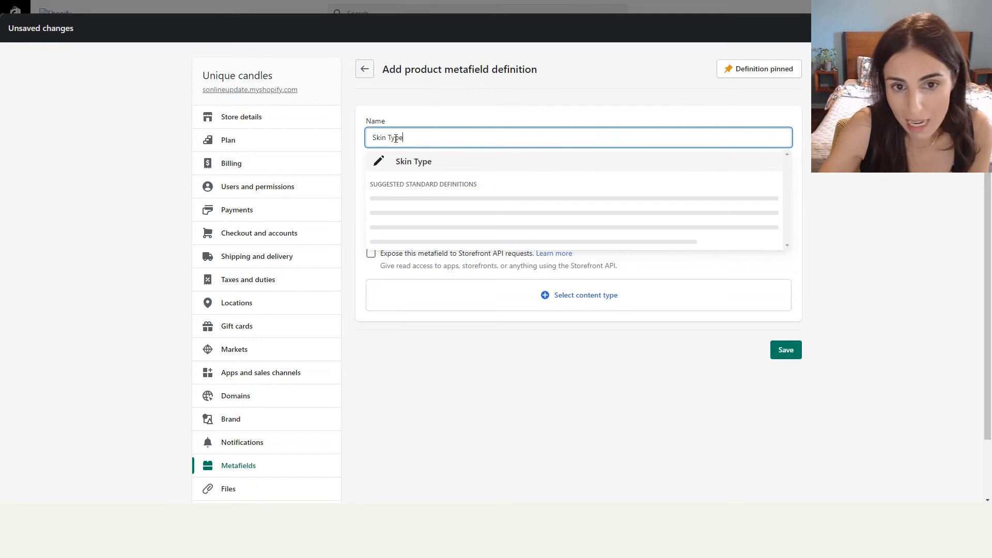
pyautogui.click(410, 161)
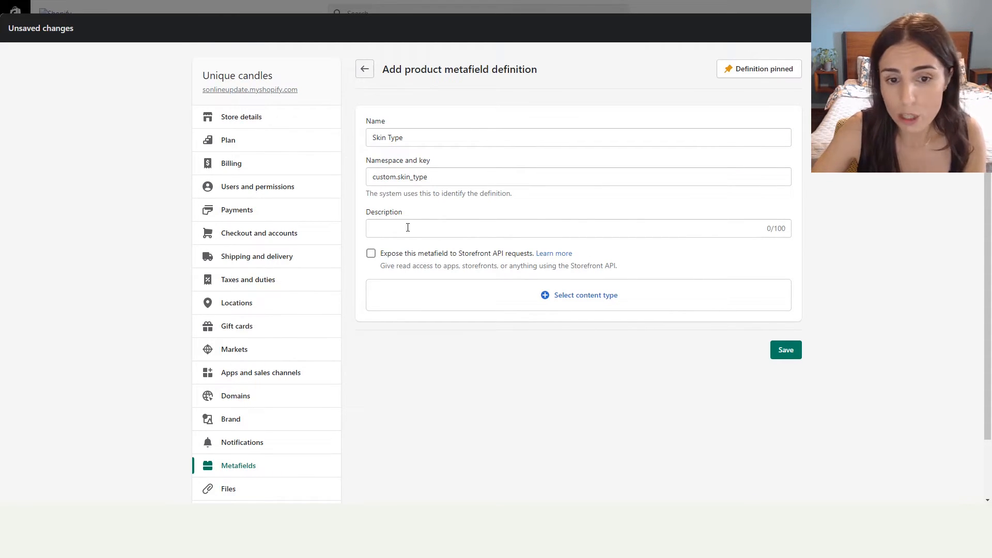
# Step: Give the Skin Type definition the single line text content type with a list of values, and save it
pyautogui.click(548, 301)
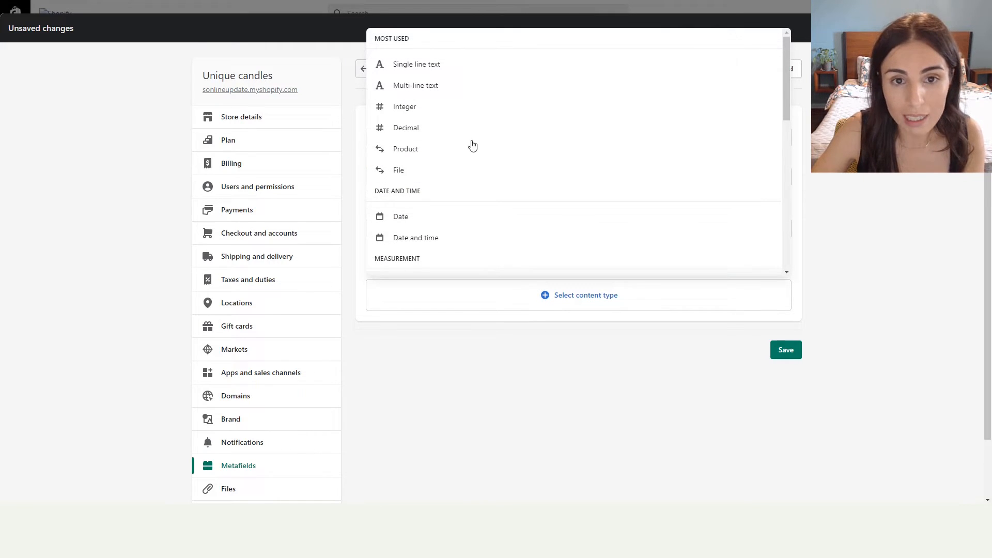
pyautogui.click(469, 72)
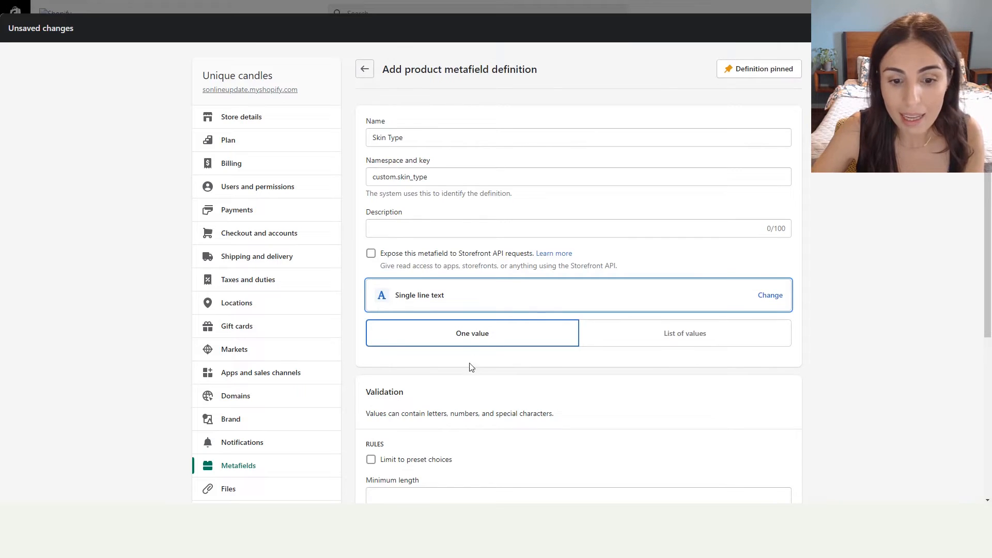
pyautogui.scroll(-2, 512, 349)
pyautogui.click(669, 233)
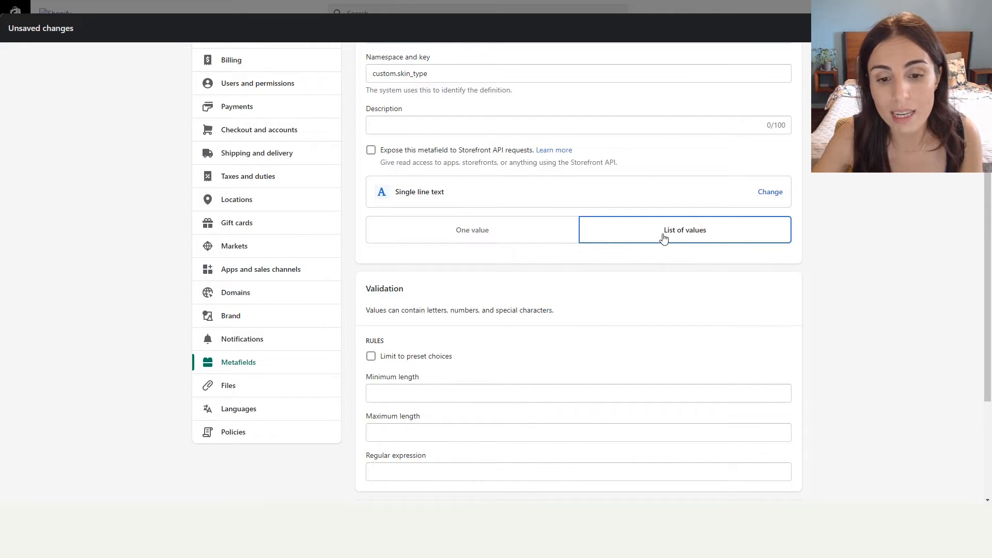
pyautogui.scroll(-3, 663, 240)
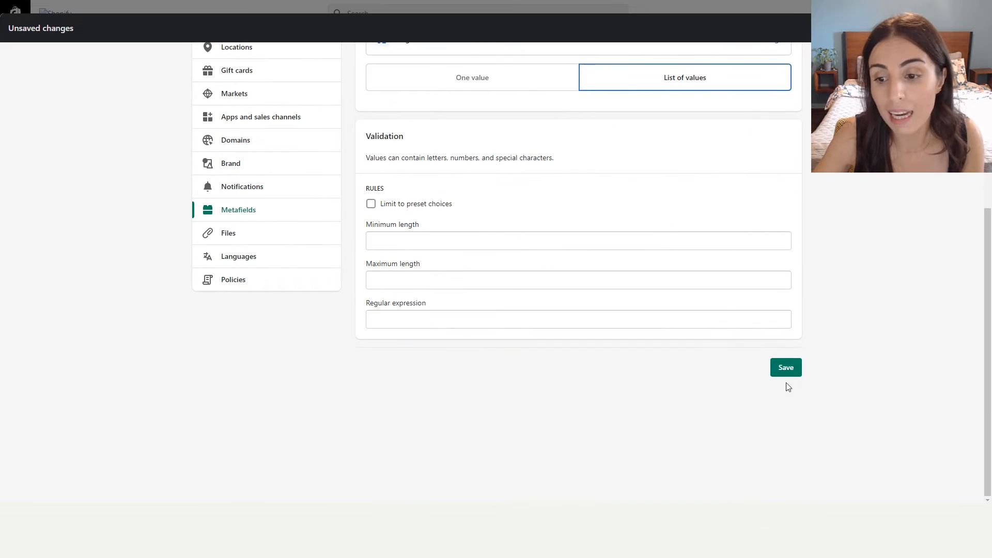
pyautogui.click(786, 368)
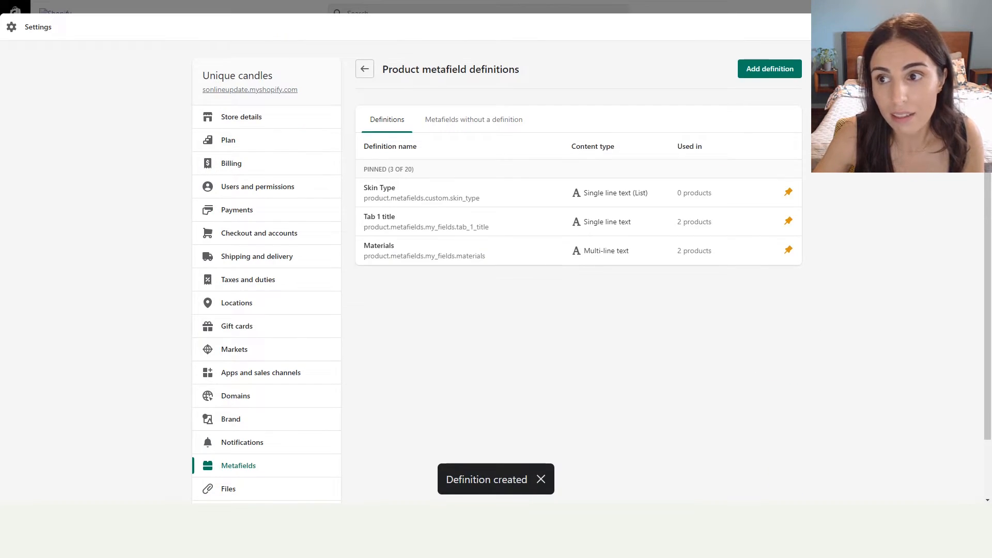
# Step: Leave the settings, set the Skin Type metafield of Floriddle Taper Candle Holders to Dry Skin, and save the product
pyautogui.click(976, 27)
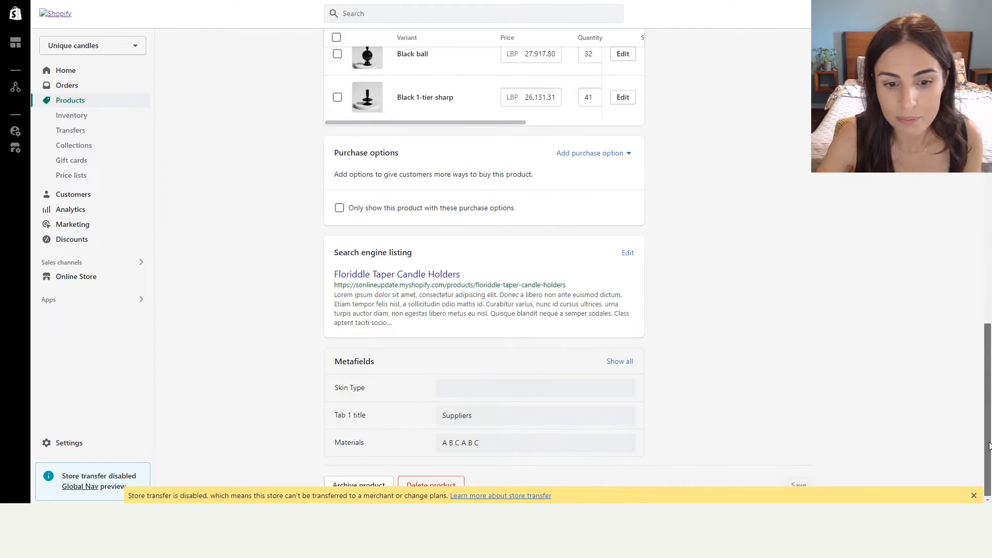
pyautogui.click(477, 394)
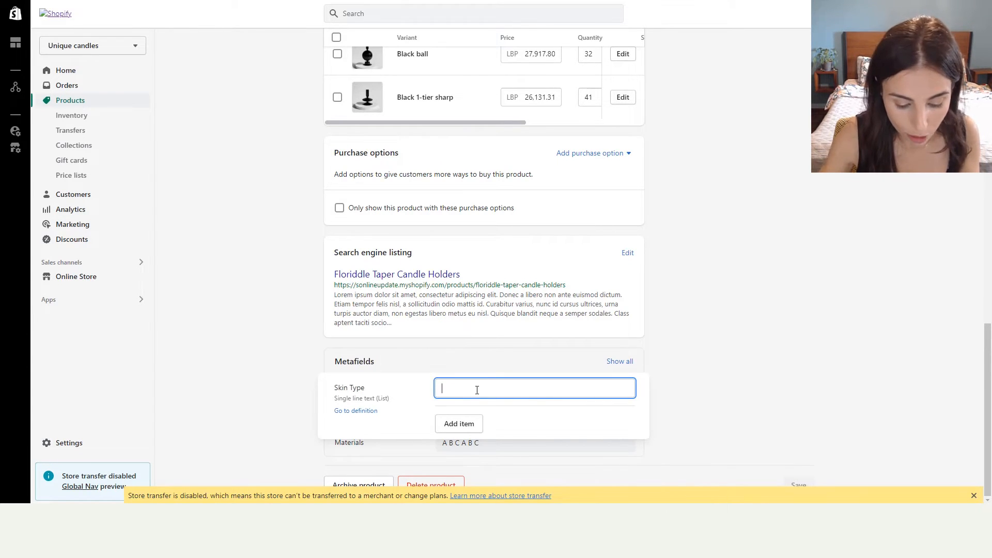
pyautogui.write('Dry Skin')
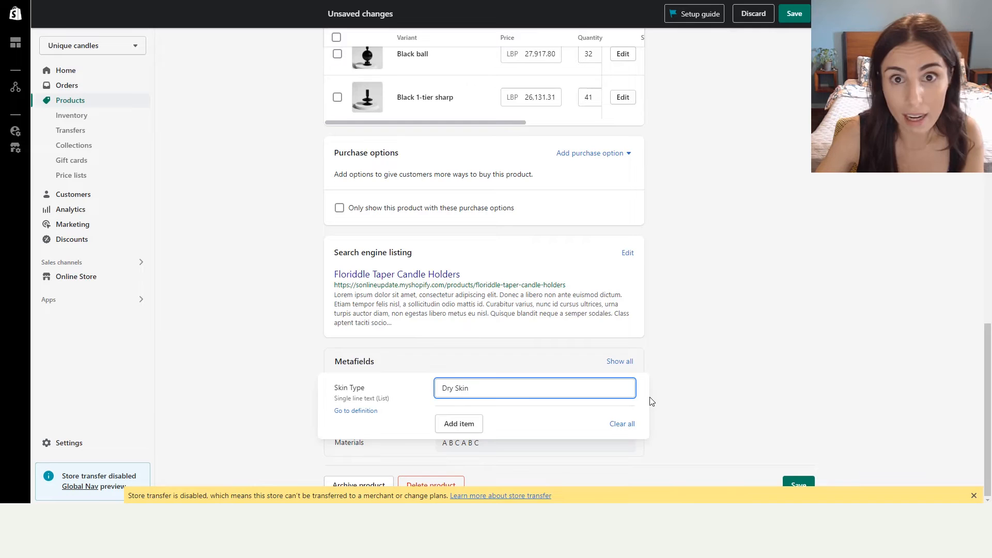
pyautogui.click(742, 391)
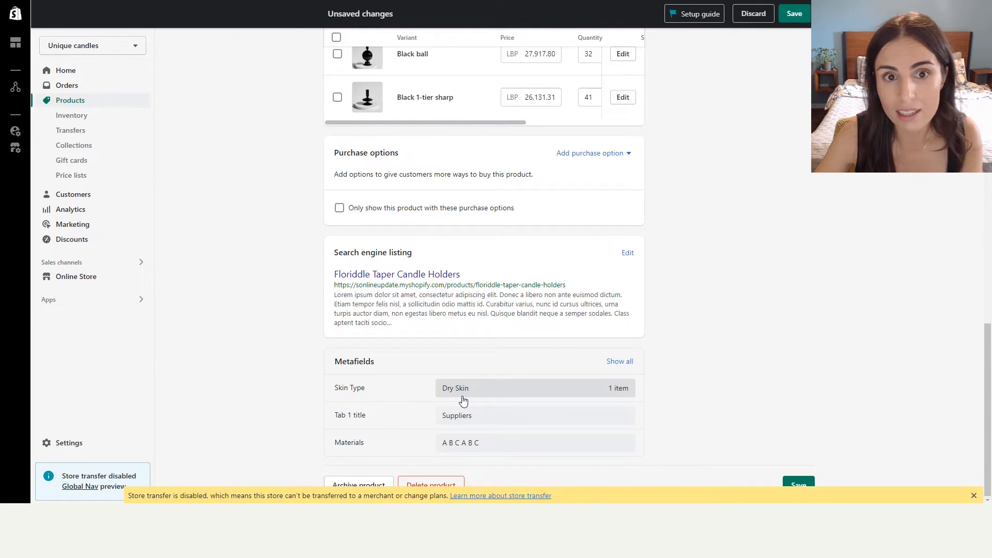
pyautogui.click(800, 484)
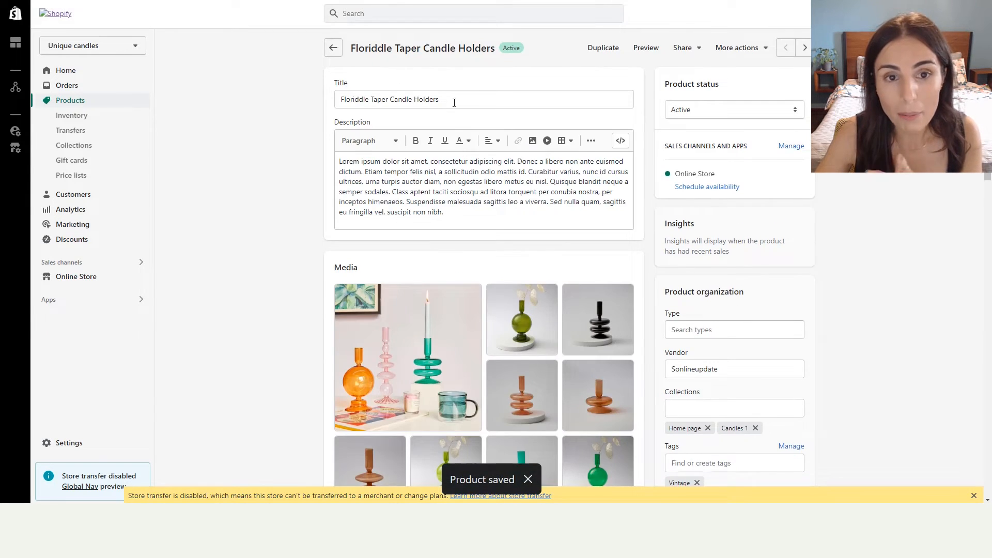
# Step: Open the IMUWEN Metal Candle Holders product and enter Dry Skin as its first Skin Type metafield value
pyautogui.click(334, 49)
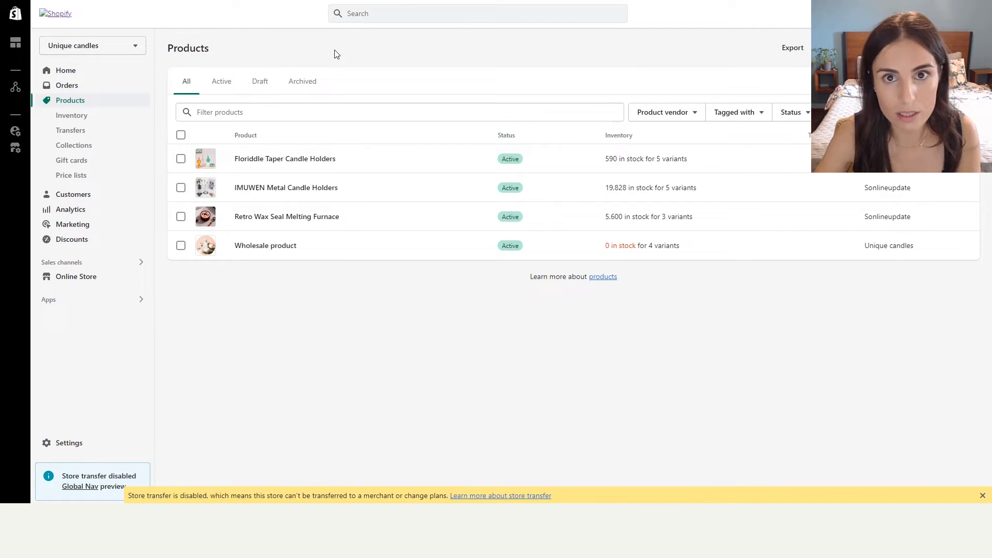
pyautogui.click(272, 187)
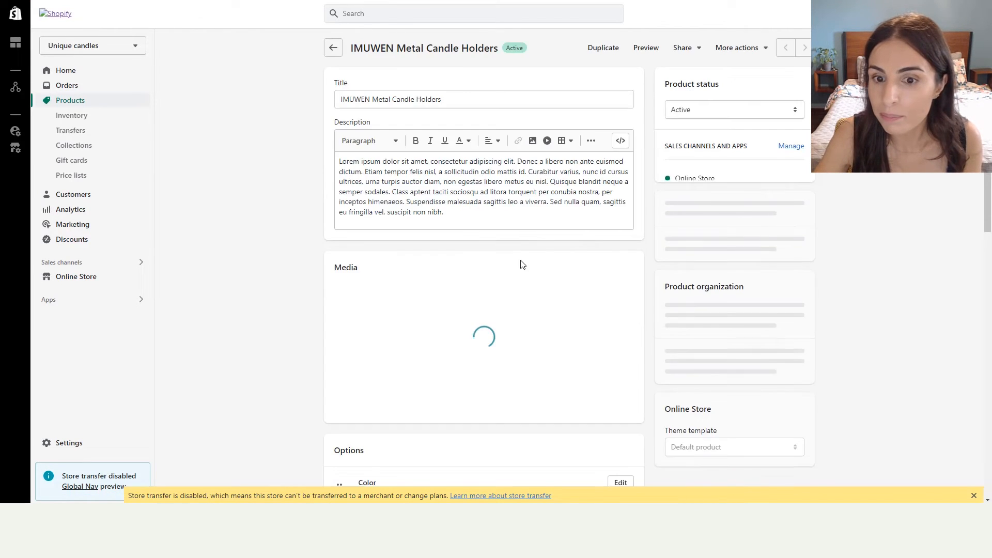
pyautogui.scroll(-15, 522, 265)
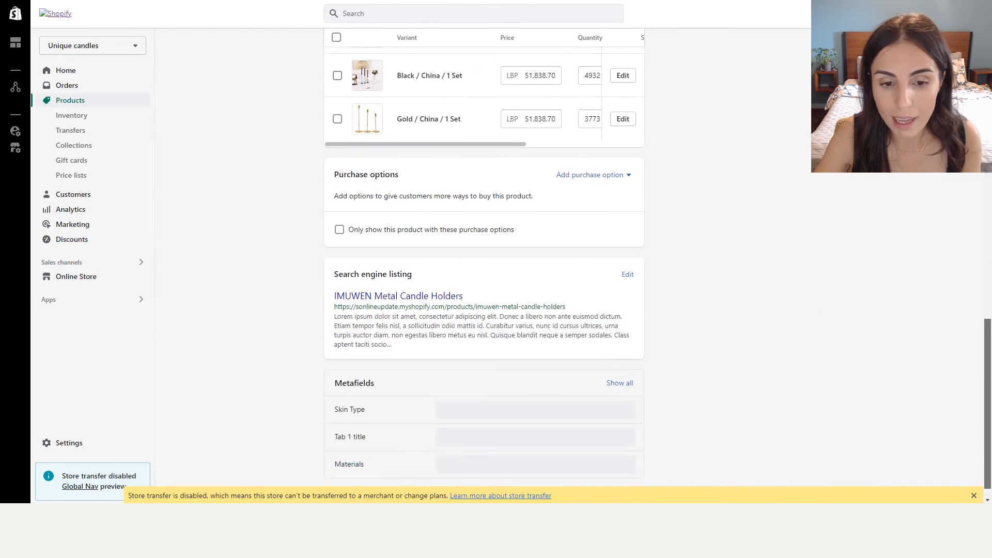
pyautogui.click(536, 387)
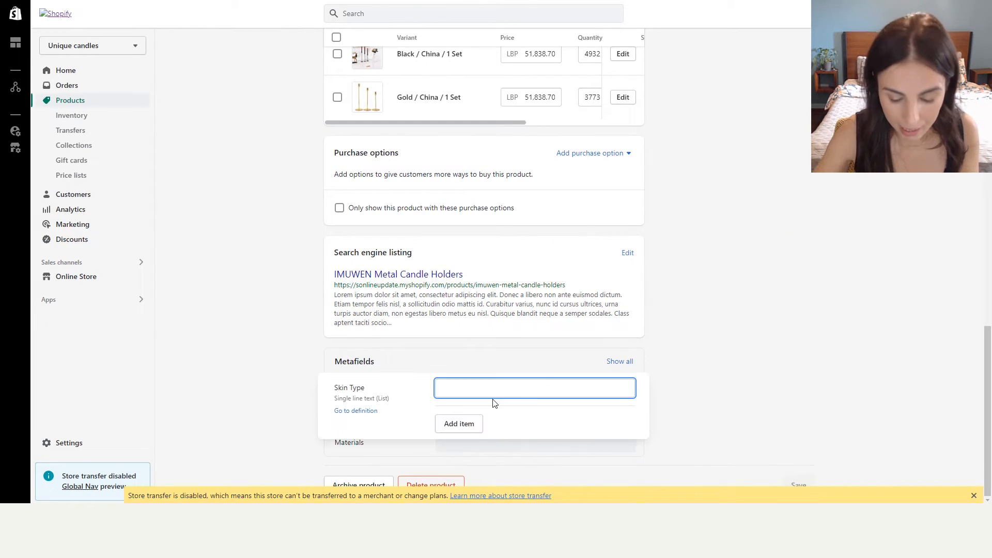
pyautogui.write('S')
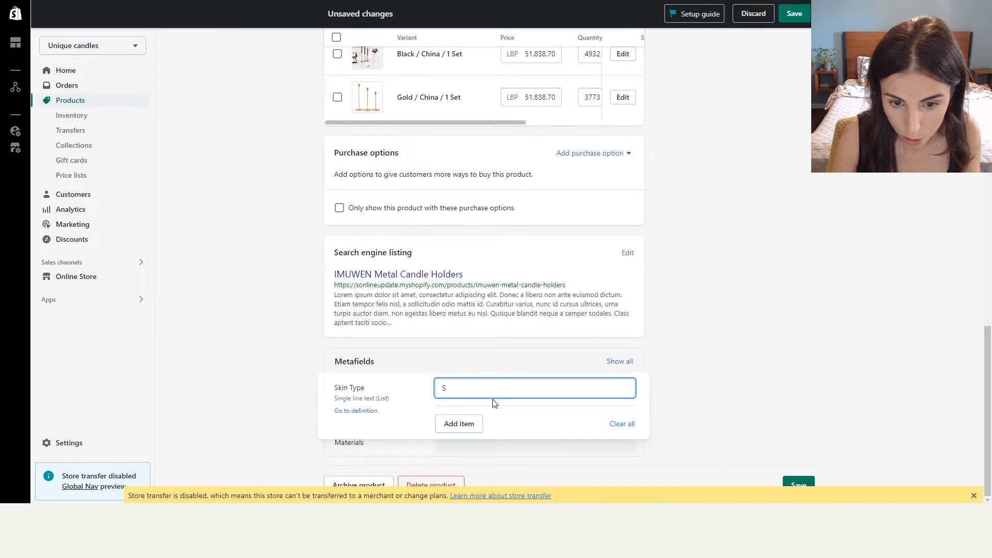
pyautogui.write('ki')
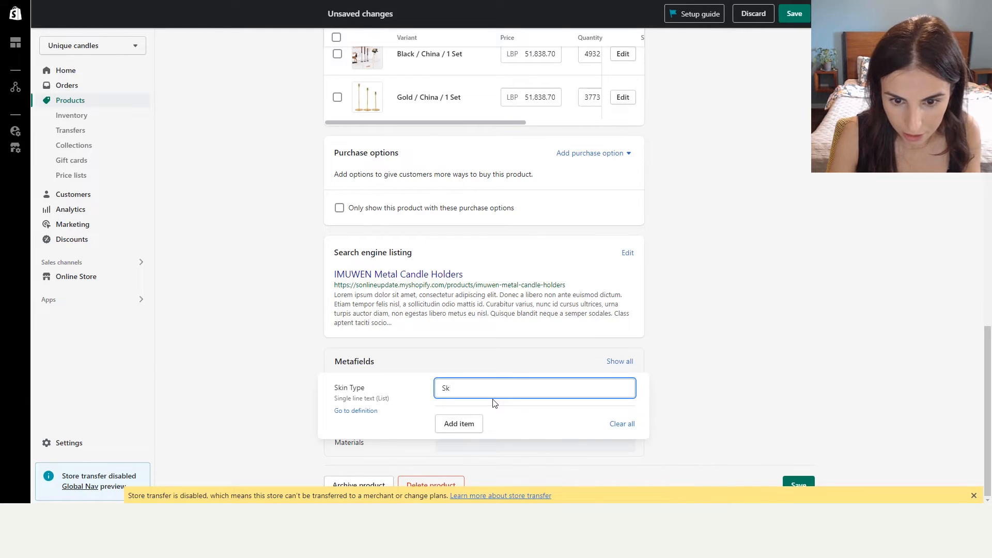
pyautogui.press('BackSpace')
pyautogui.press('BackSpace')
pyautogui.write('Dry Skin')
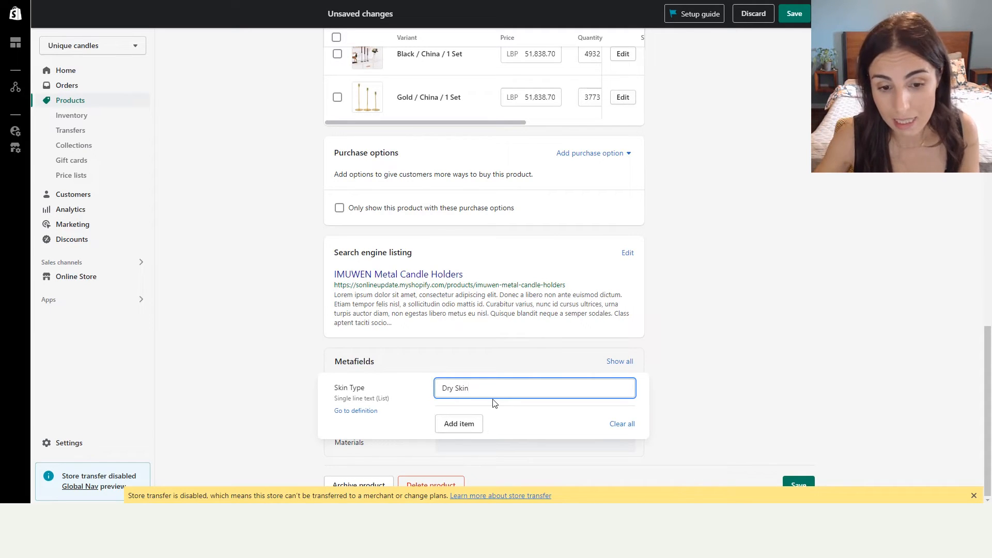
# Step: Add Sensitive Skin as a second Skin Type value for IMUWEN Metal Candle Holders and save the product
pyautogui.click(456, 423)
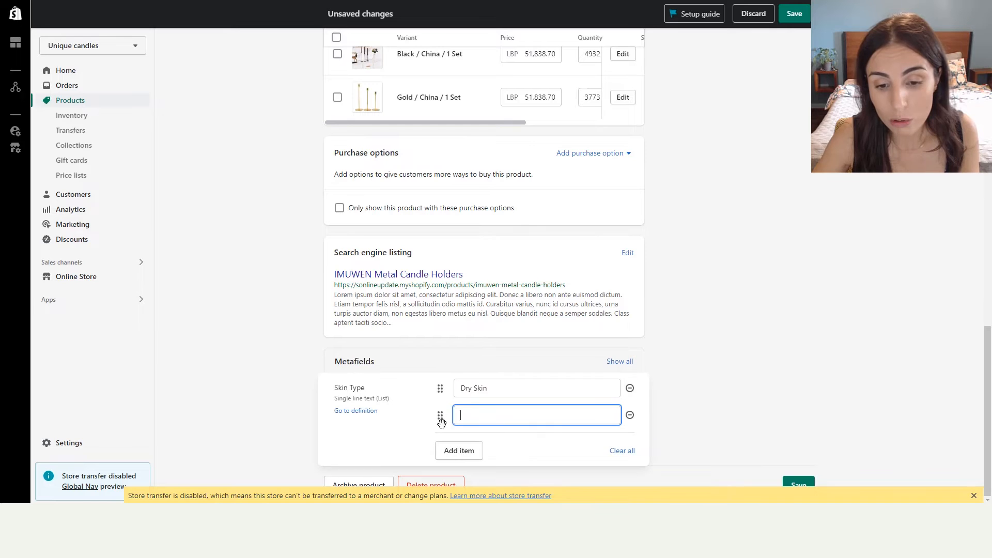
pyautogui.write('Sensitive Skin')
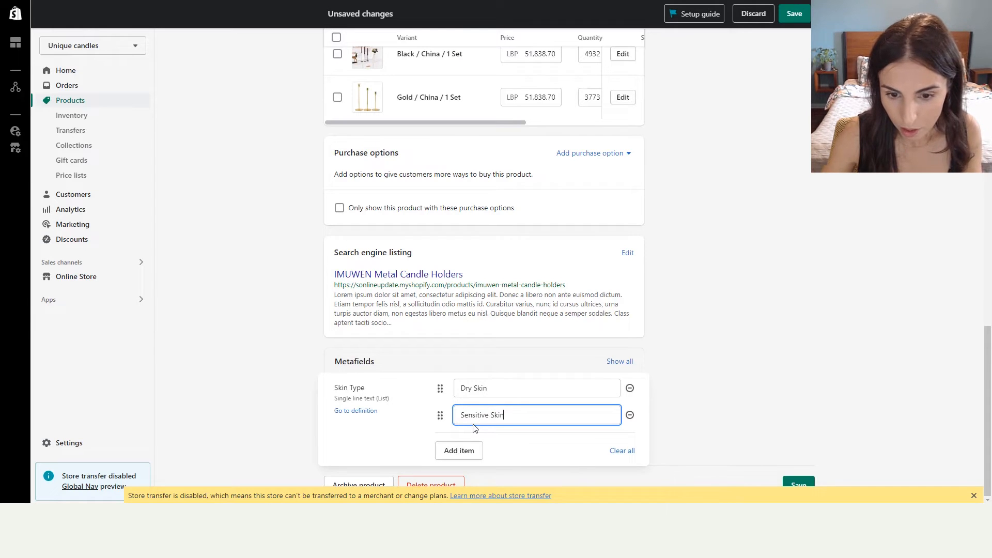
pyautogui.click(755, 406)
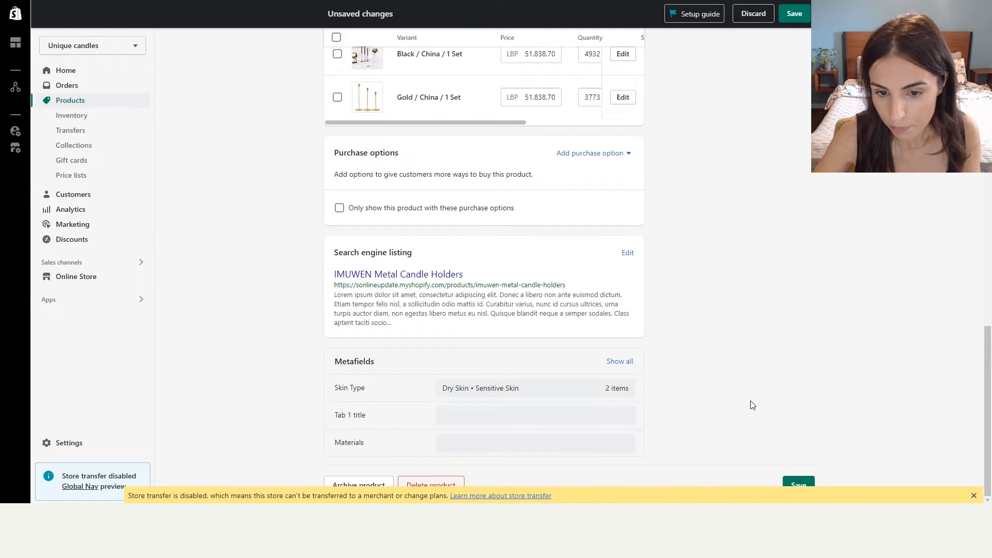
pyautogui.click(799, 485)
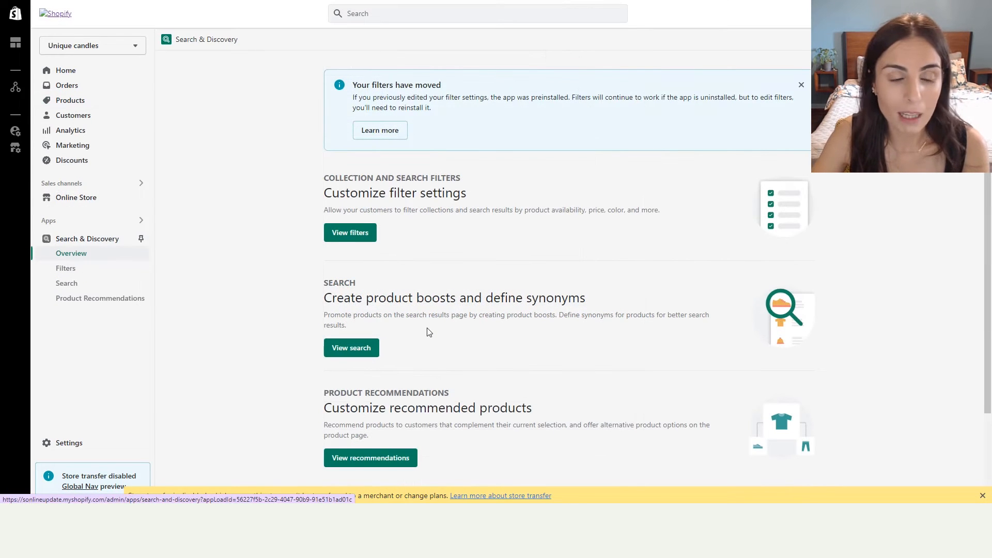
# Step: Add the Skin Type metafield to the collection and search filters in Search & Discovery and save
pyautogui.click(351, 232)
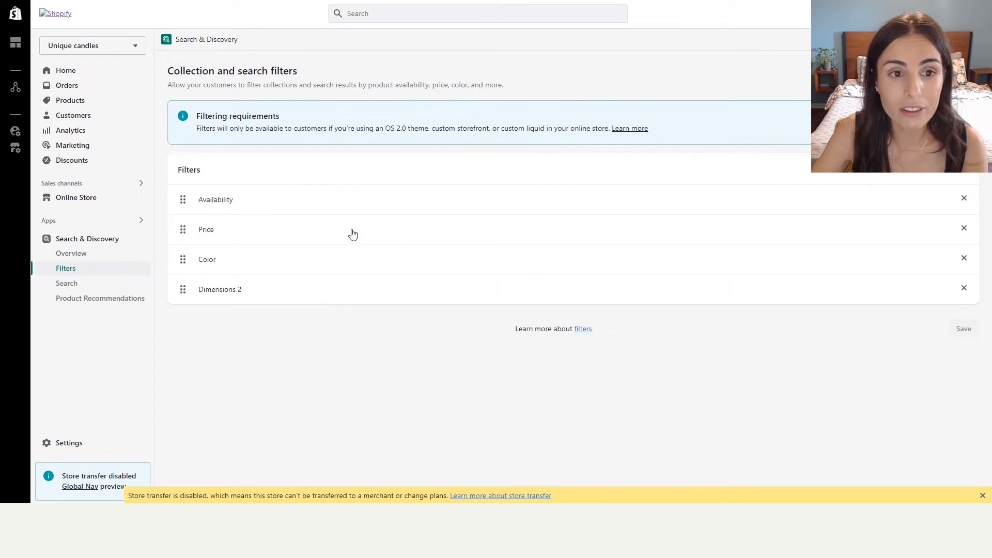
pyautogui.click(663, 197)
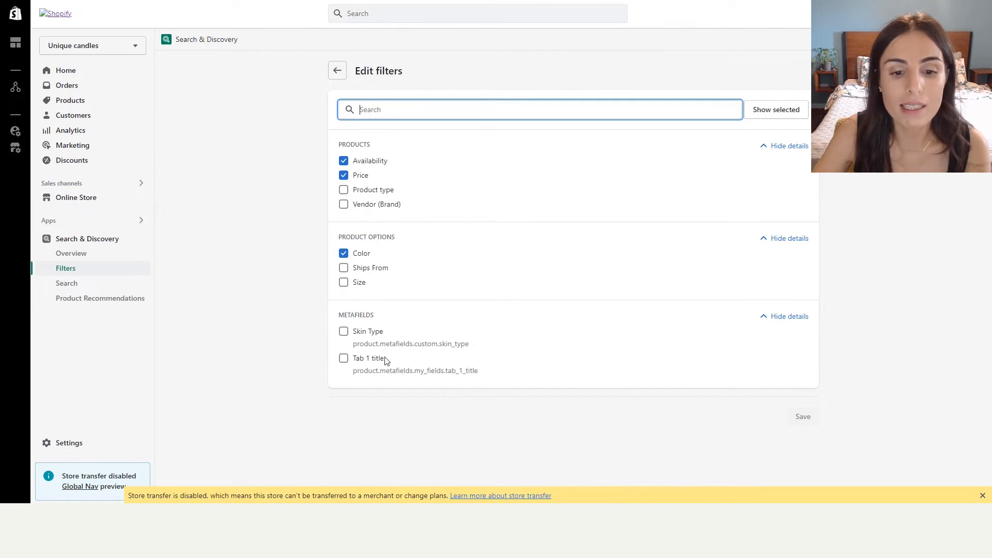
pyautogui.click(345, 336)
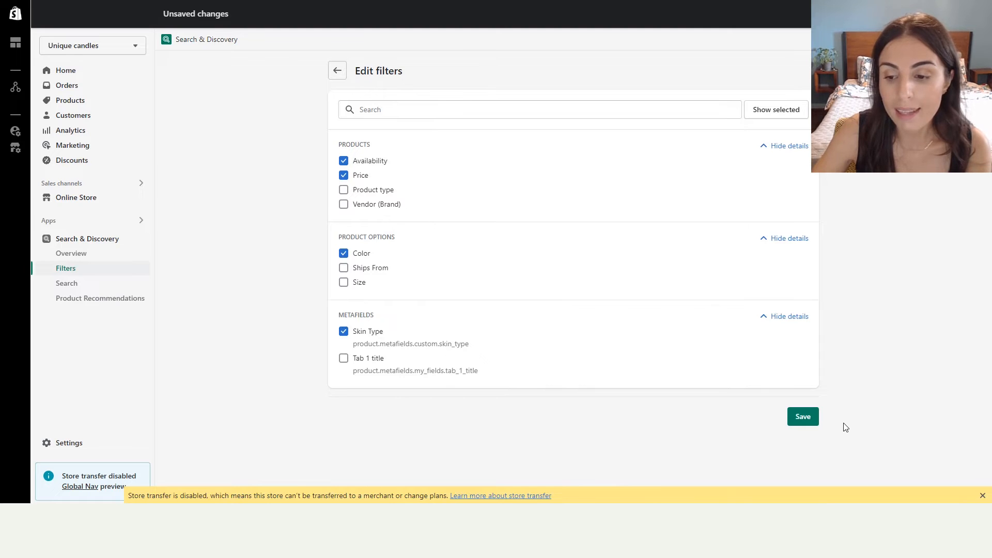
pyautogui.click(804, 420)
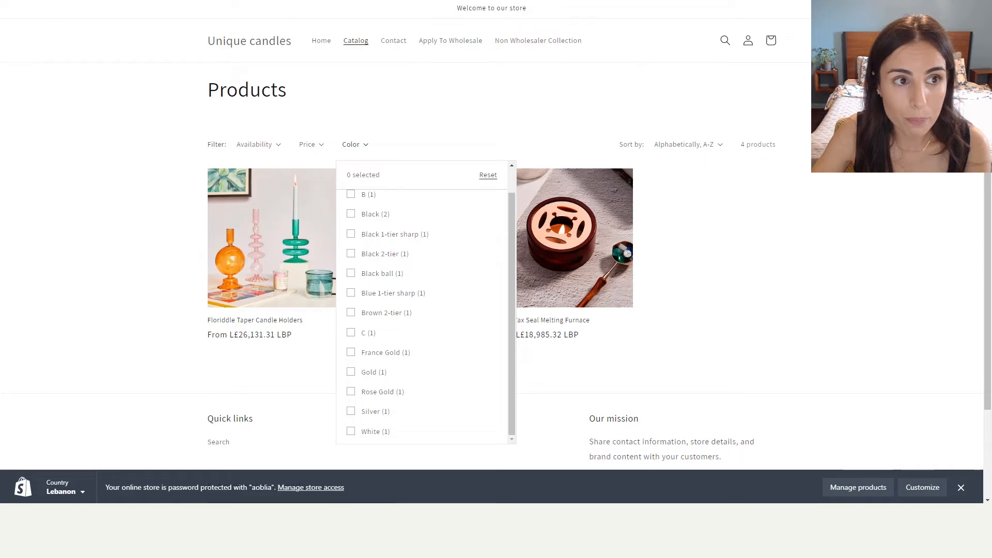
# Step: Reload the storefront's Products page and test the Skin Type filter with Sensitive Skin, then with Dry Skin only
pyautogui.press('F5')
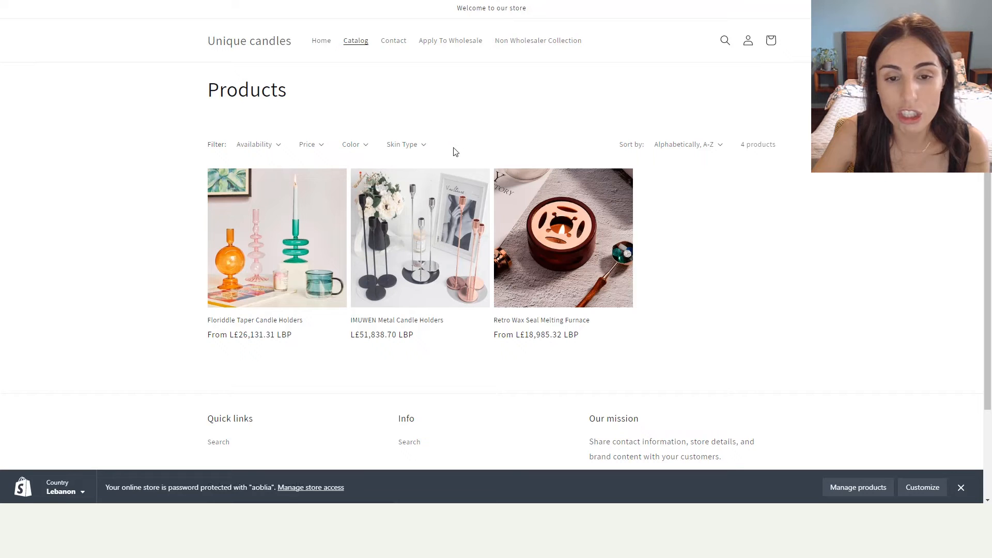
pyautogui.click(421, 147)
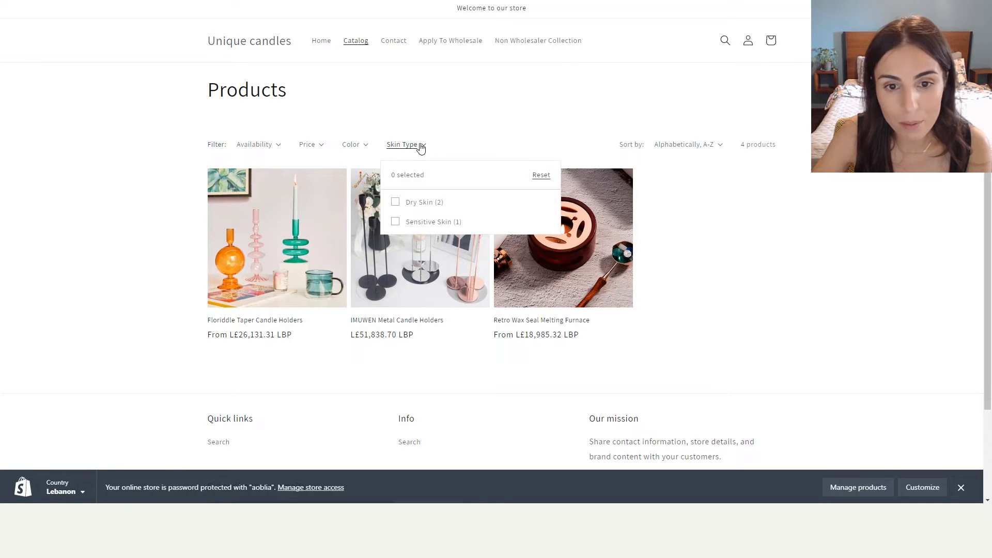
pyautogui.click(424, 224)
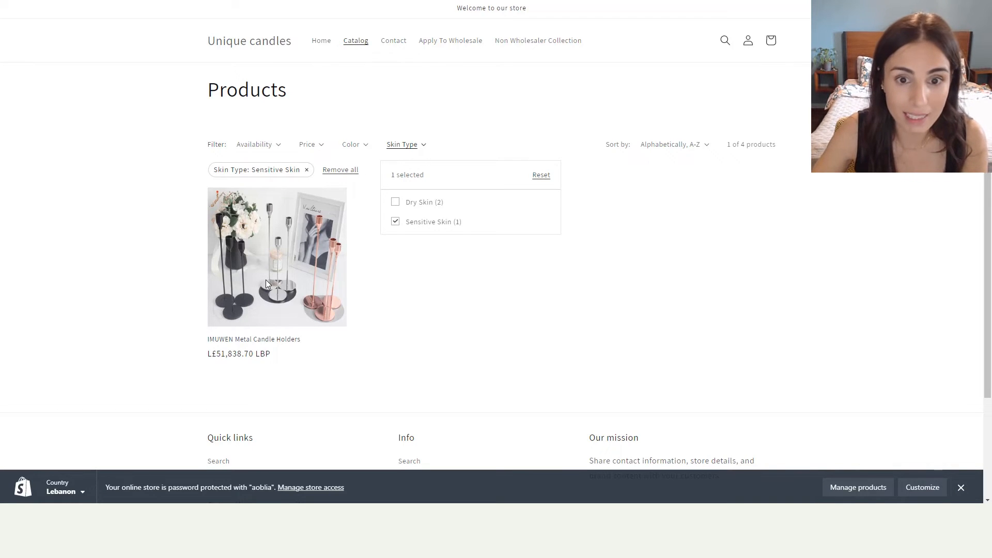
pyautogui.click(395, 223)
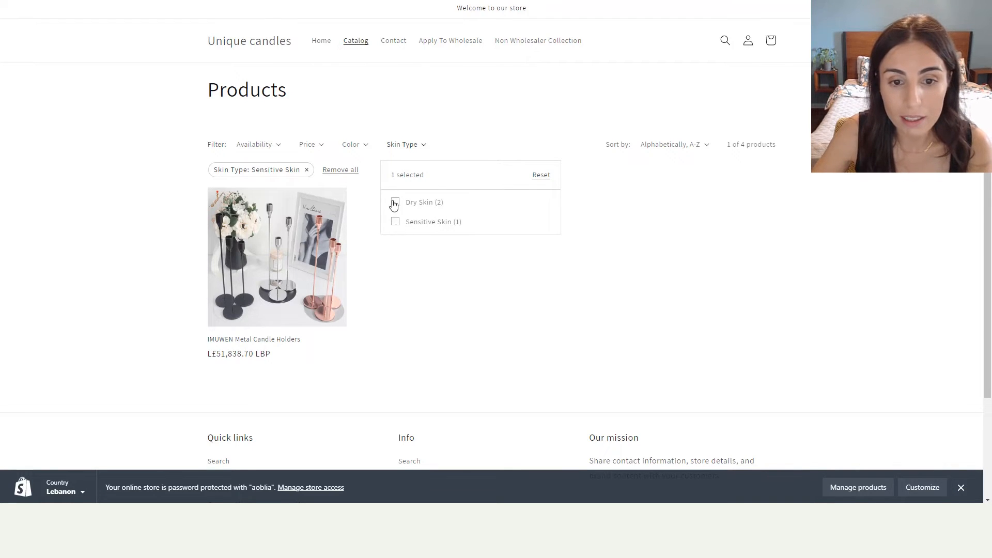
pyautogui.click(394, 202)
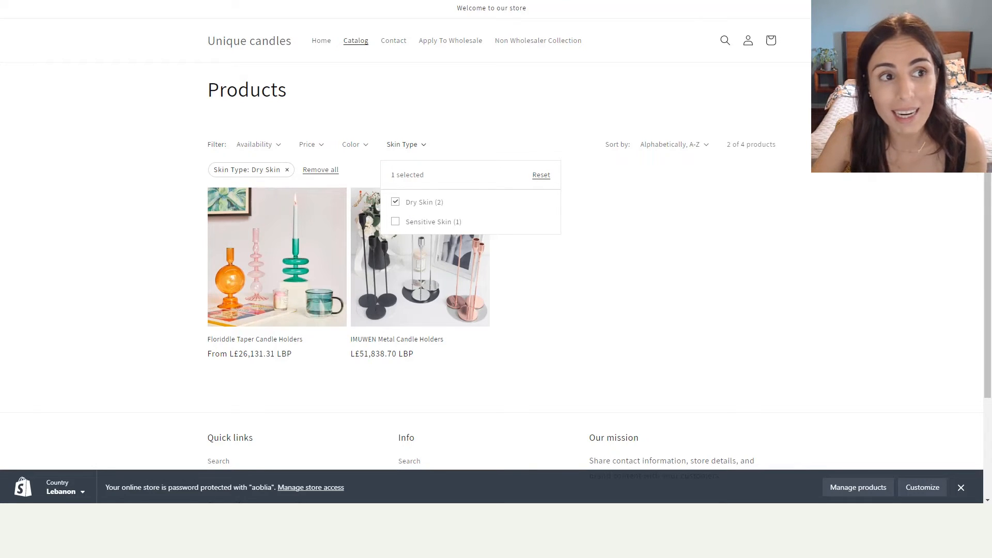
pyautogui.hotkey('ctrl', 'shift', 'Tab')
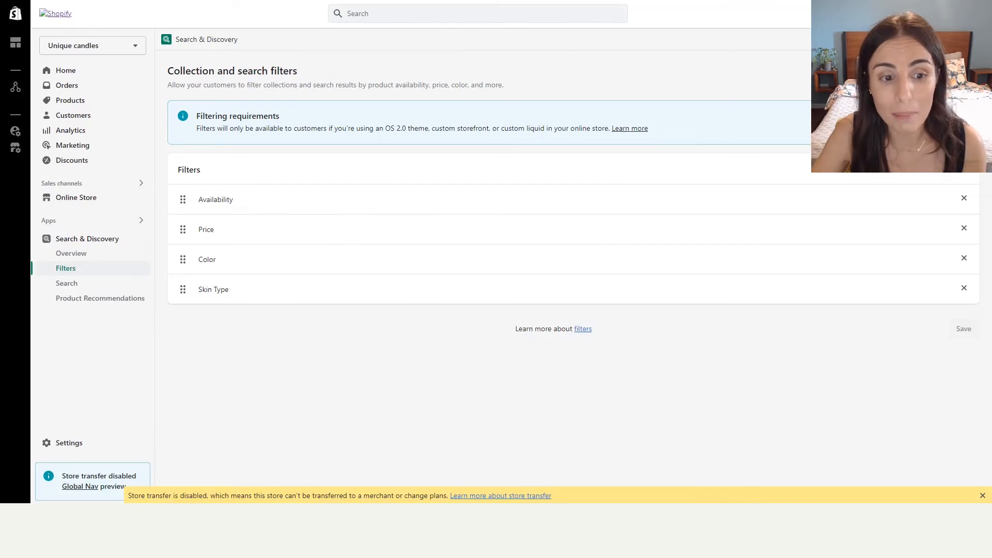
pyautogui.click(63, 445)
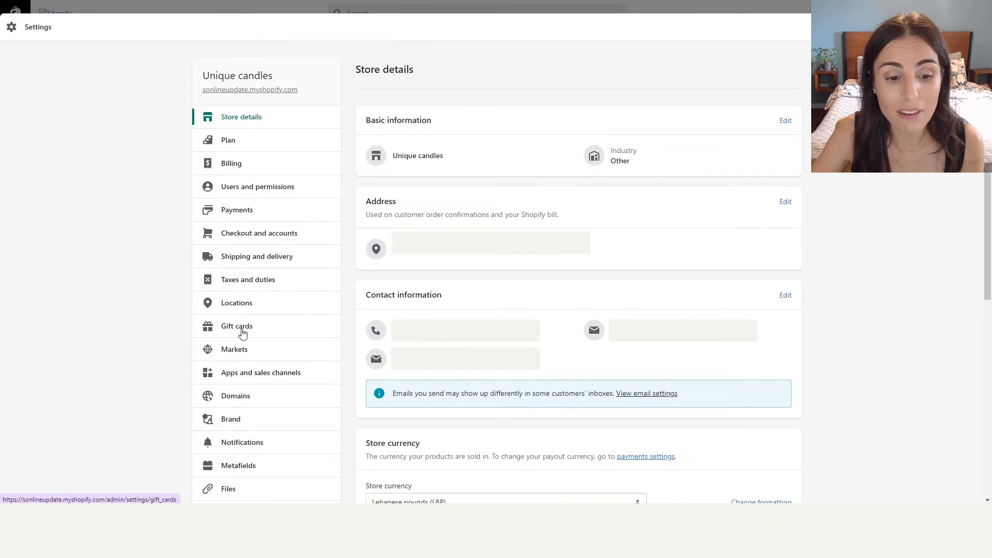
pyautogui.scroll(-4, 243, 333)
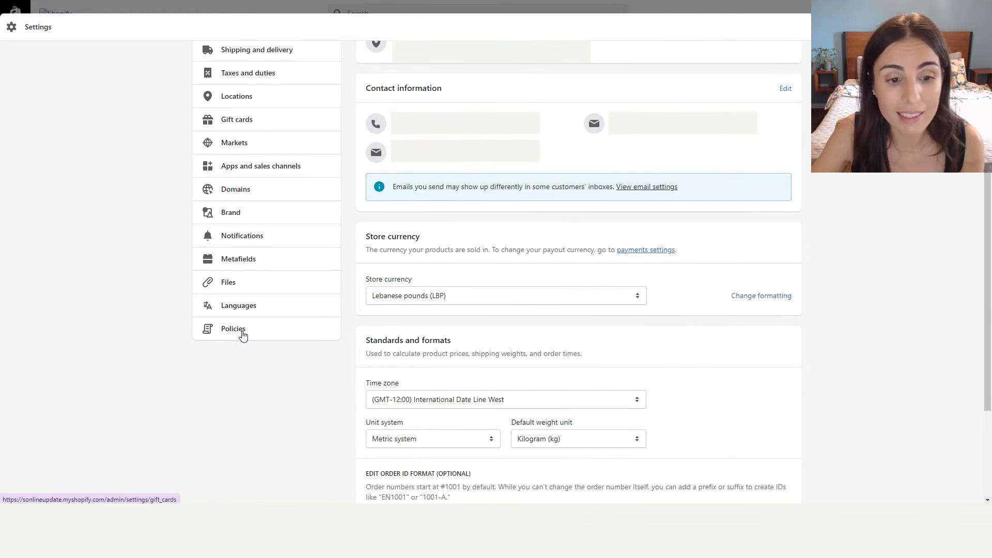
pyautogui.click(258, 265)
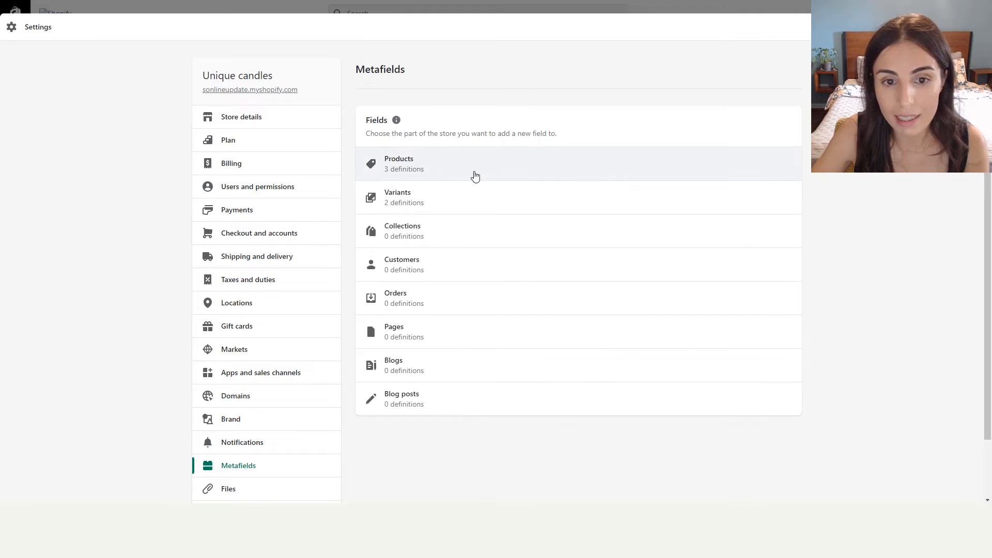
pyautogui.click(472, 172)
pyautogui.click(784, 71)
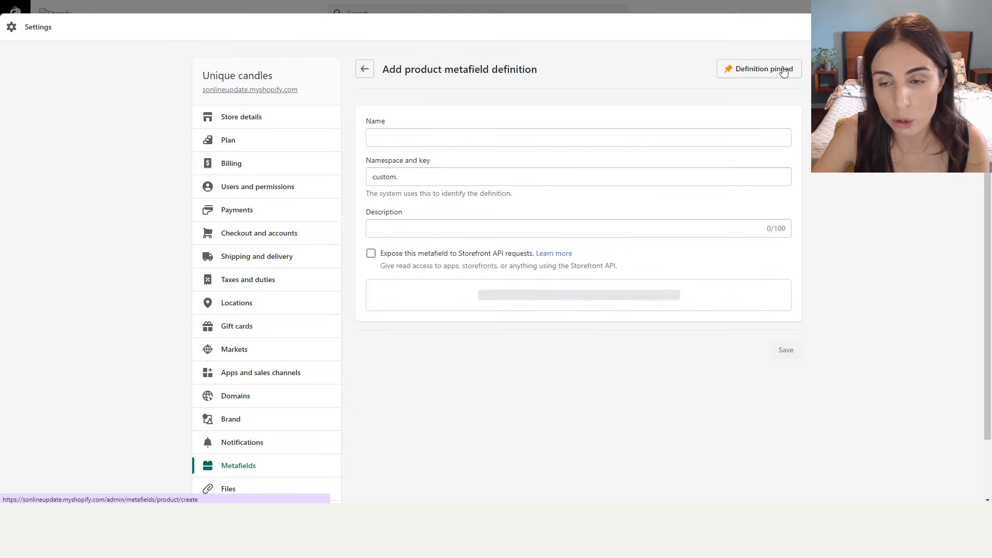
pyautogui.click(595, 301)
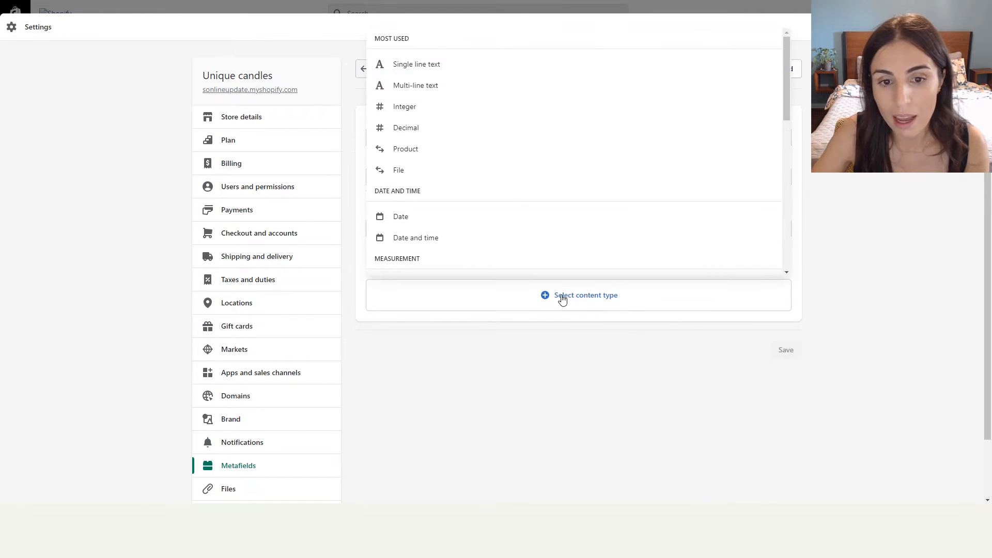
pyautogui.click(399, 64)
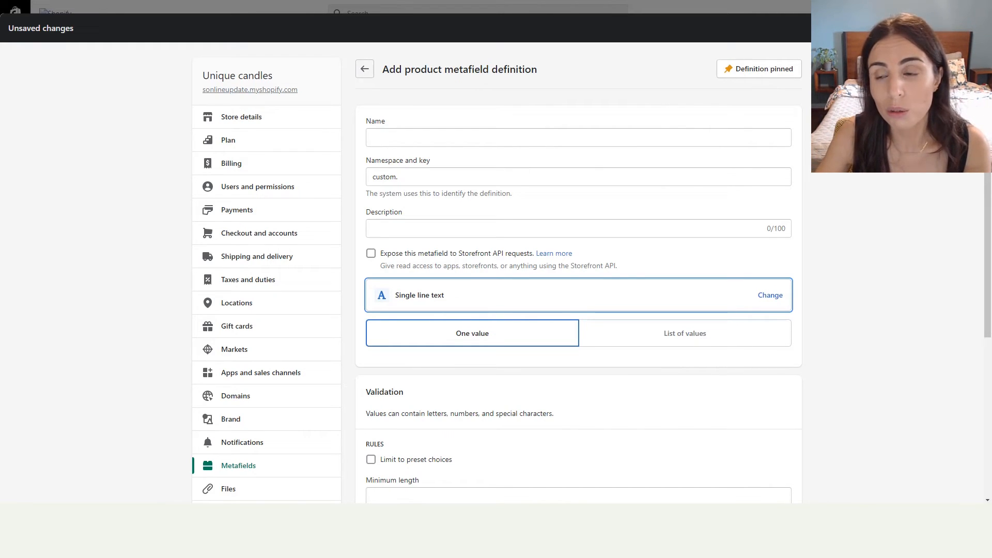
pyautogui.click(926, 28)
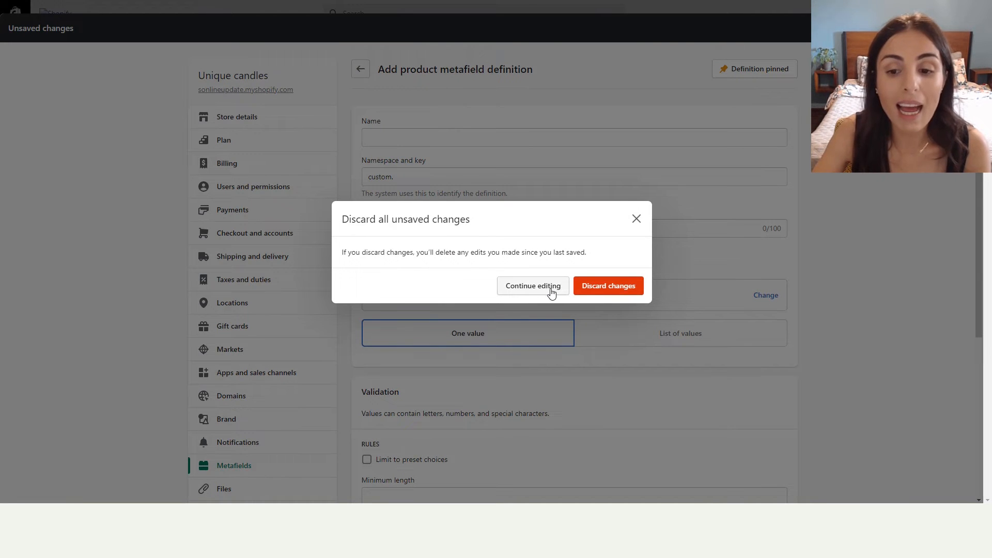
pyautogui.click(599, 289)
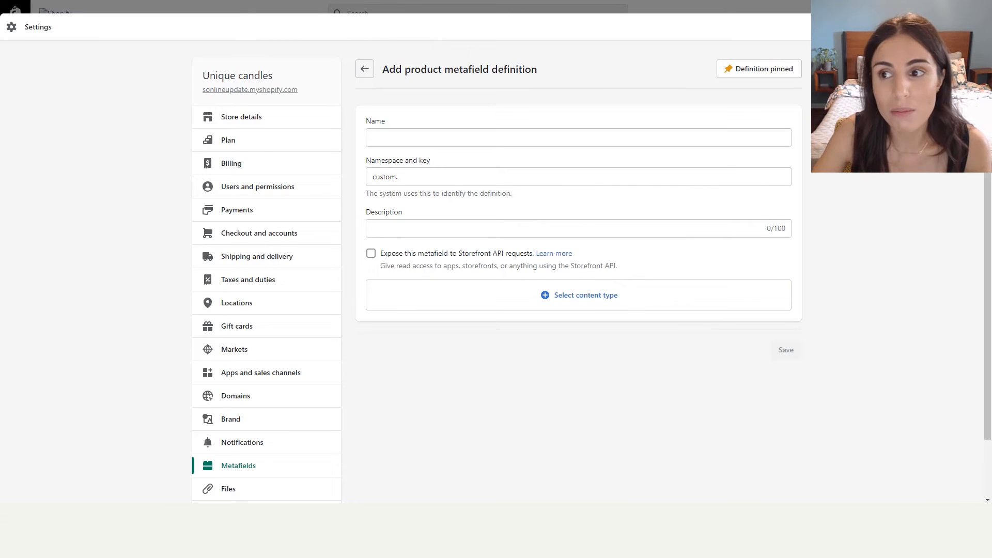
pyautogui.click(977, 27)
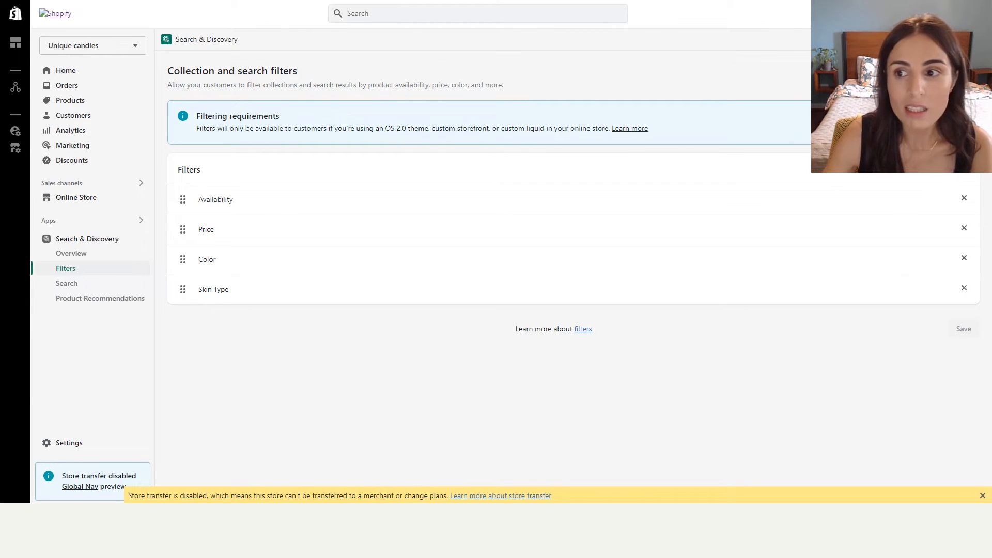
# Step: Check the storefront's Color filter, remove the Color product option from the Search & Discovery filters, and save
pyautogui.click(456, 274)
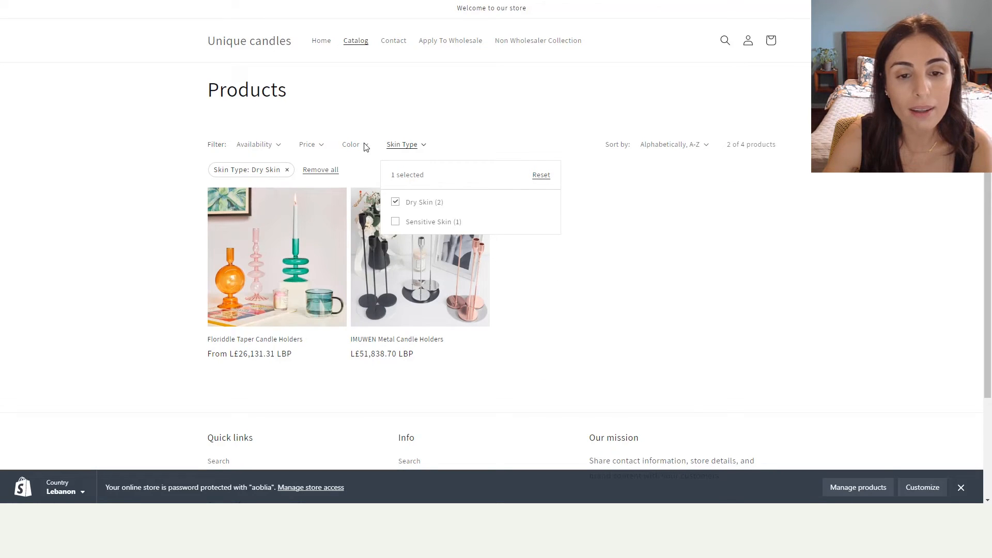
pyautogui.click(365, 147)
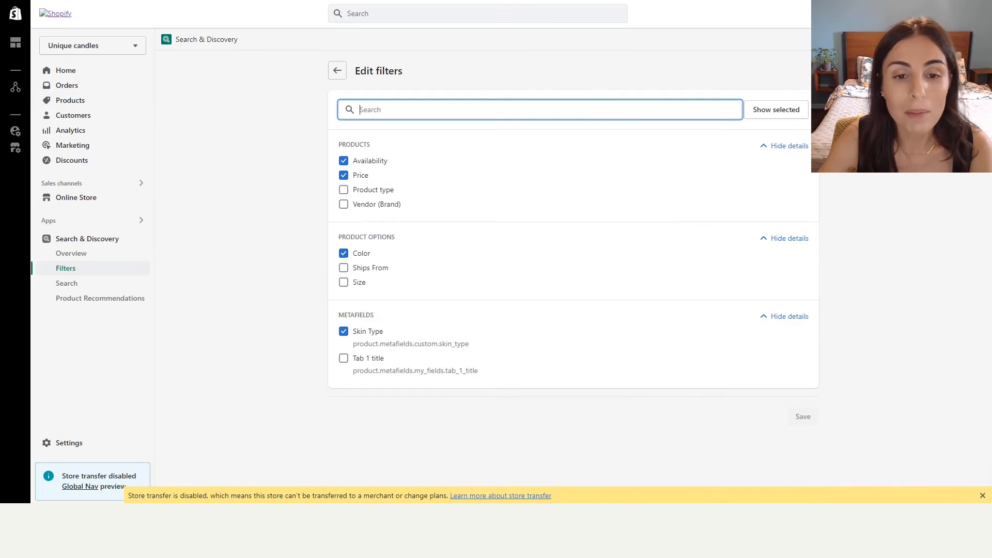
pyautogui.click(344, 254)
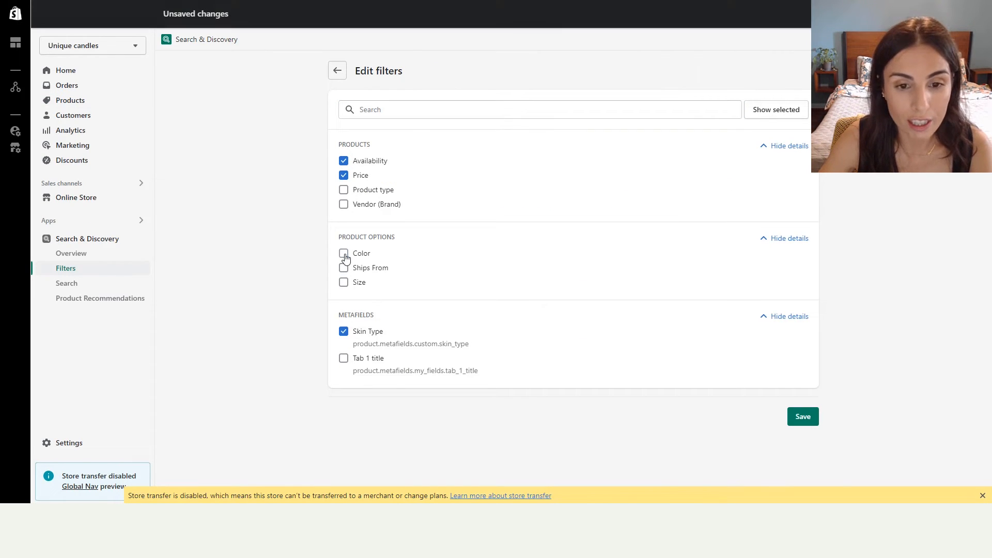
pyautogui.click(800, 420)
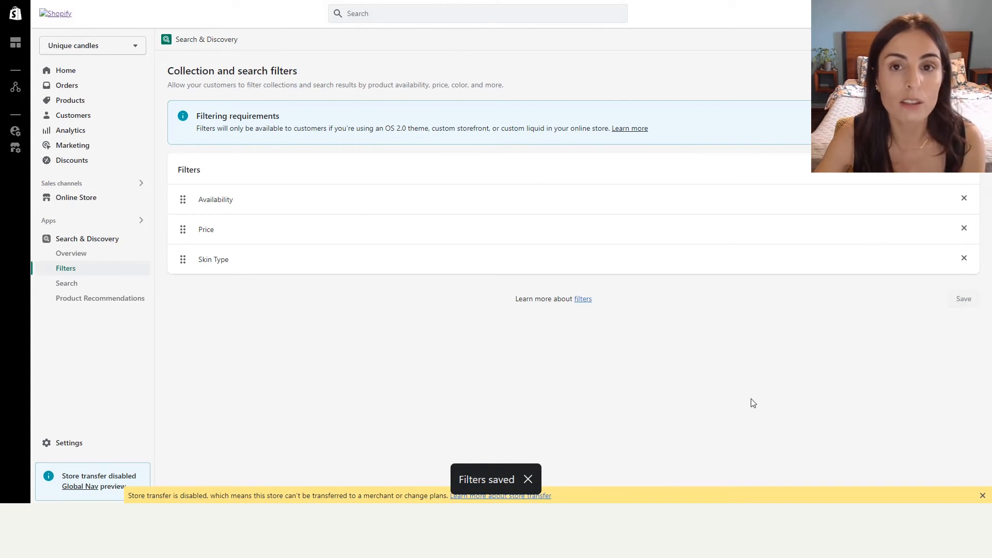
# Step: Start a new product metafield definition in the store settings and name it Color
pyautogui.click(63, 446)
pyautogui.click(278, 474)
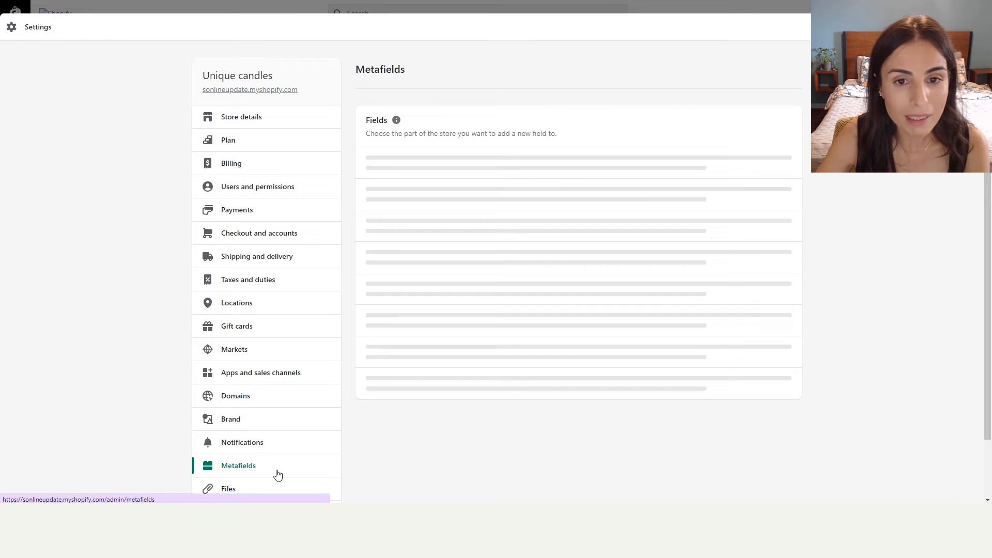
pyautogui.click(440, 171)
pyautogui.click(764, 69)
pyautogui.click(418, 136)
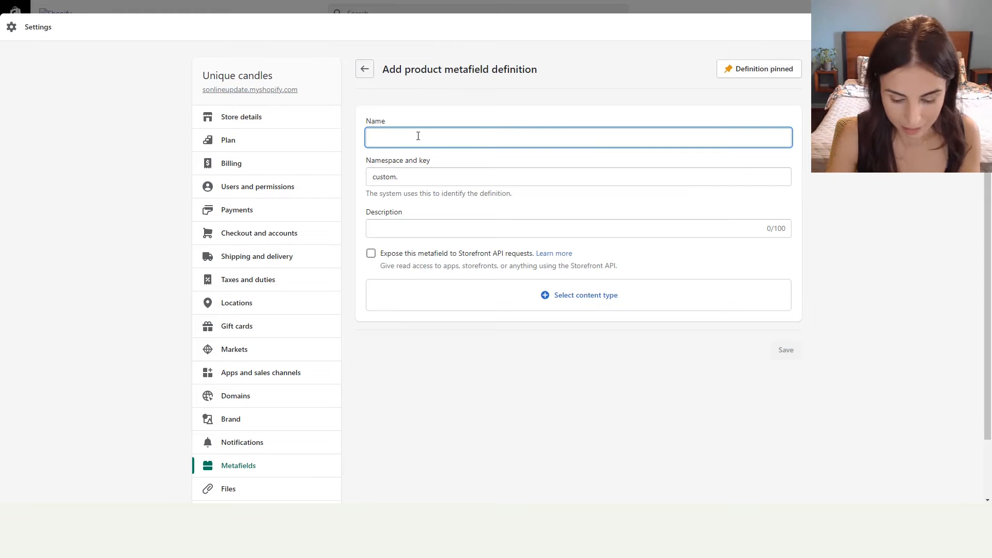
pyautogui.write('Color')
pyautogui.click(427, 162)
# Step: Set the Color definition's content type to Single line text with a list of values, save it, and leave the settings
pyautogui.click(595, 308)
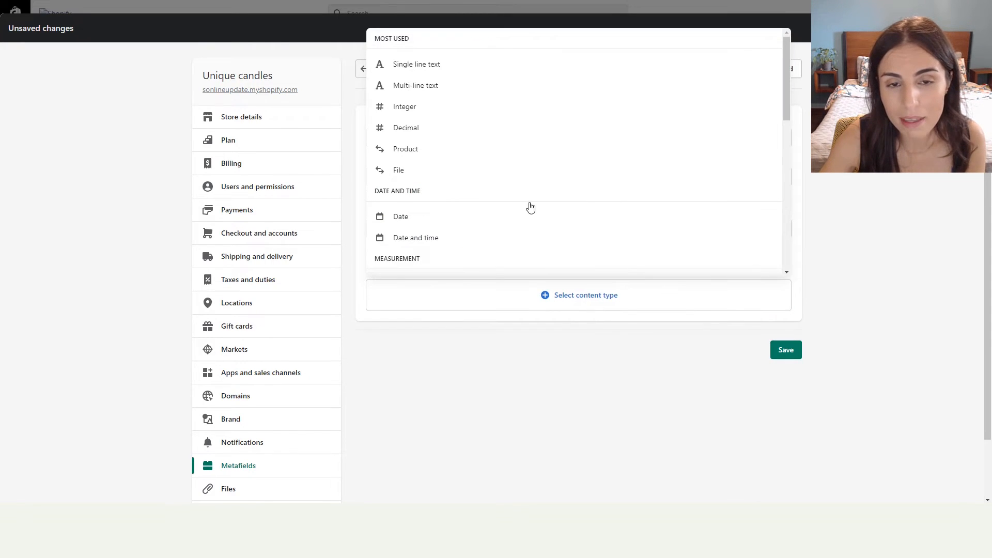
pyautogui.click(465, 68)
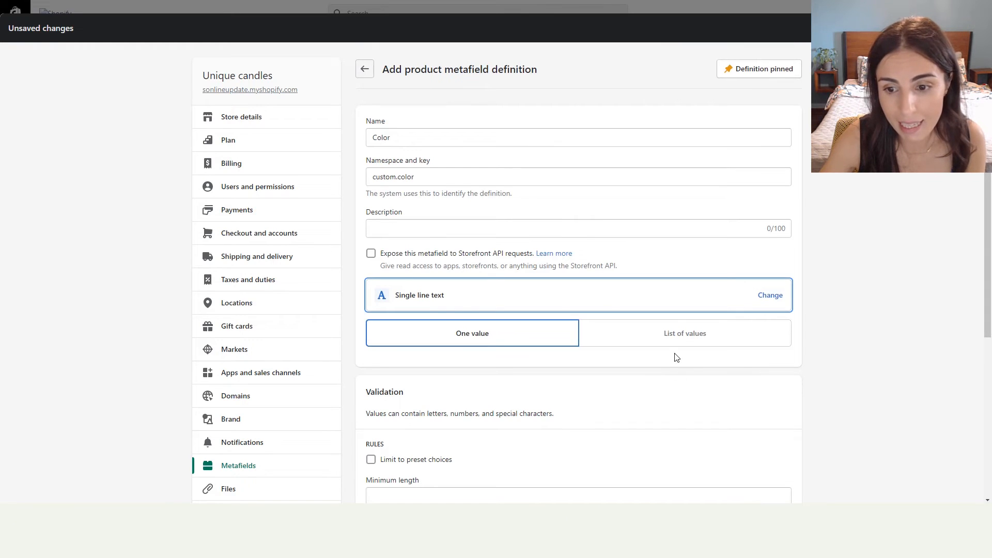
pyautogui.click(682, 334)
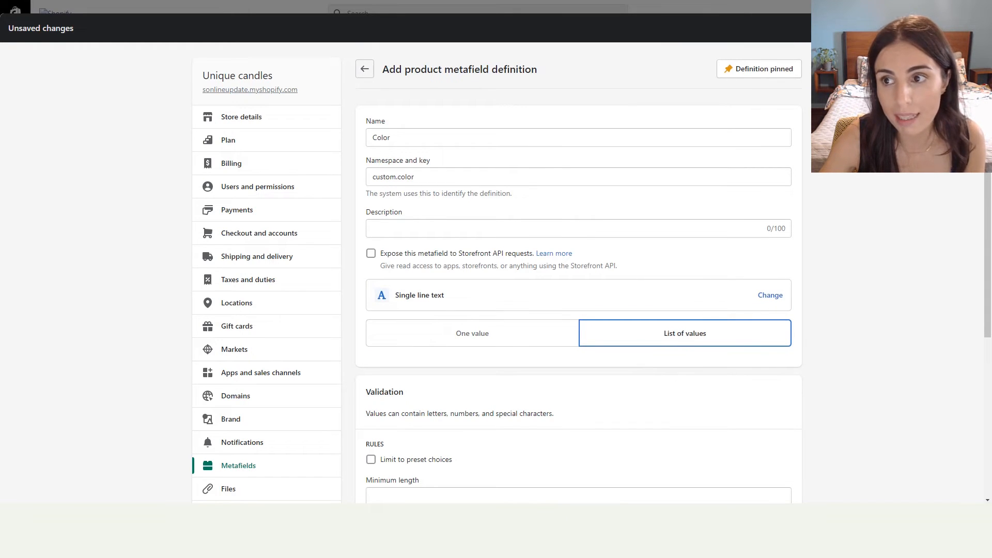
pyautogui.click(967, 28)
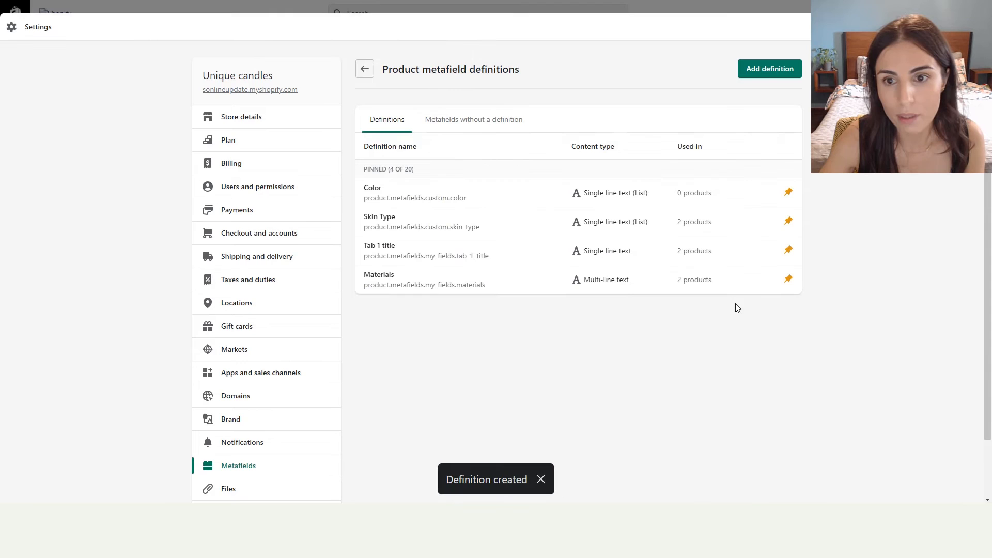
pyautogui.click(977, 27)
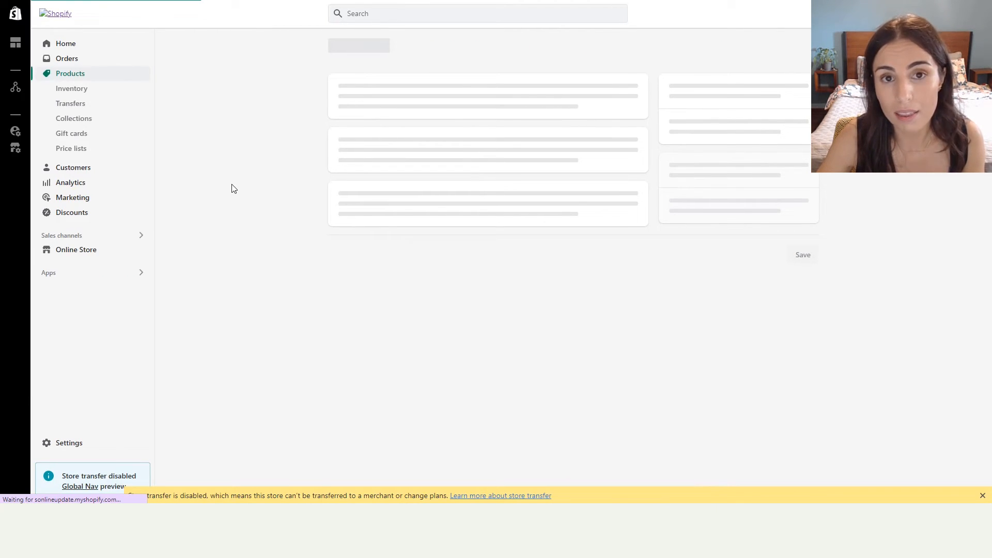
# Step: Enter Red and Orange as the Color metafield values of IMUWEN Metal Candle Holders and save the product
pyautogui.scroll(-15, 458, 454)
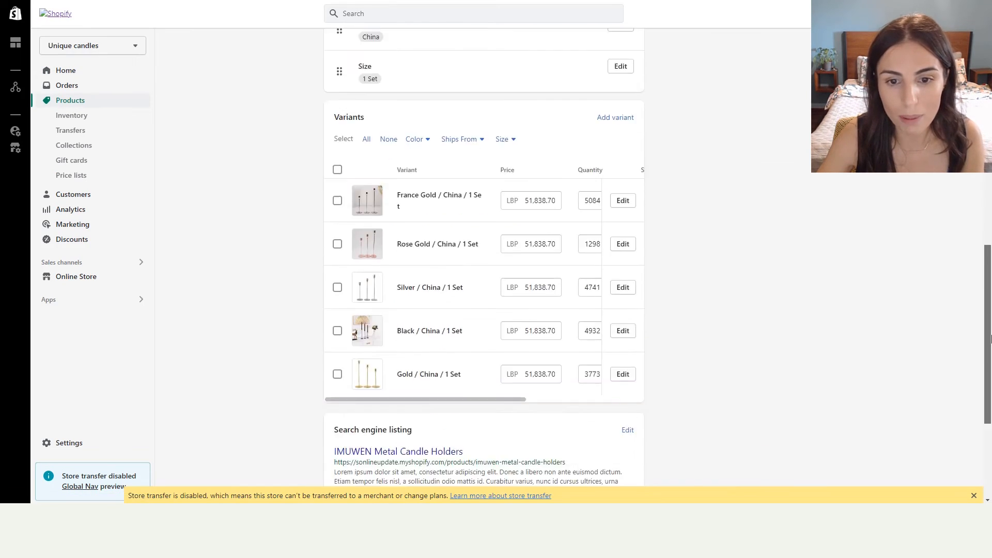
pyautogui.click(467, 367)
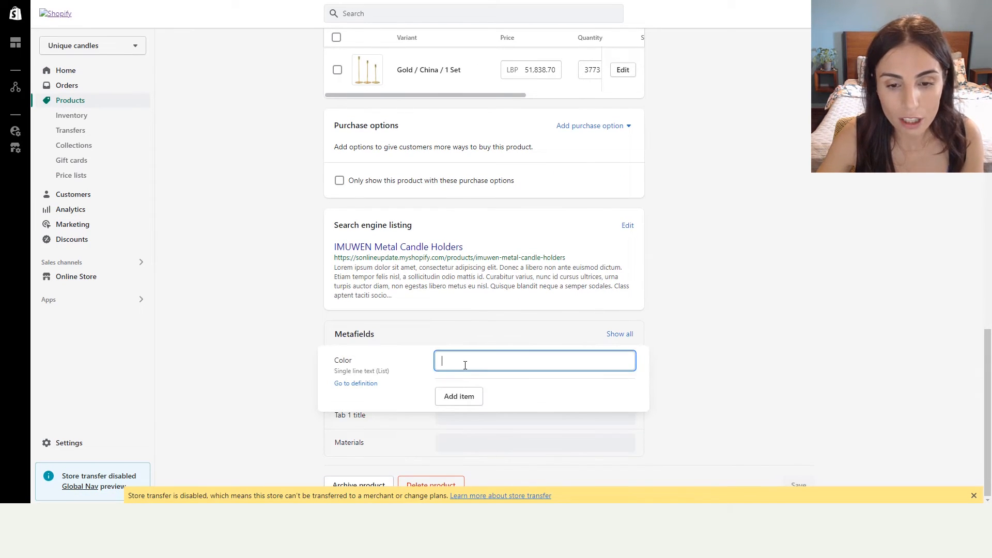
pyautogui.write('Re')
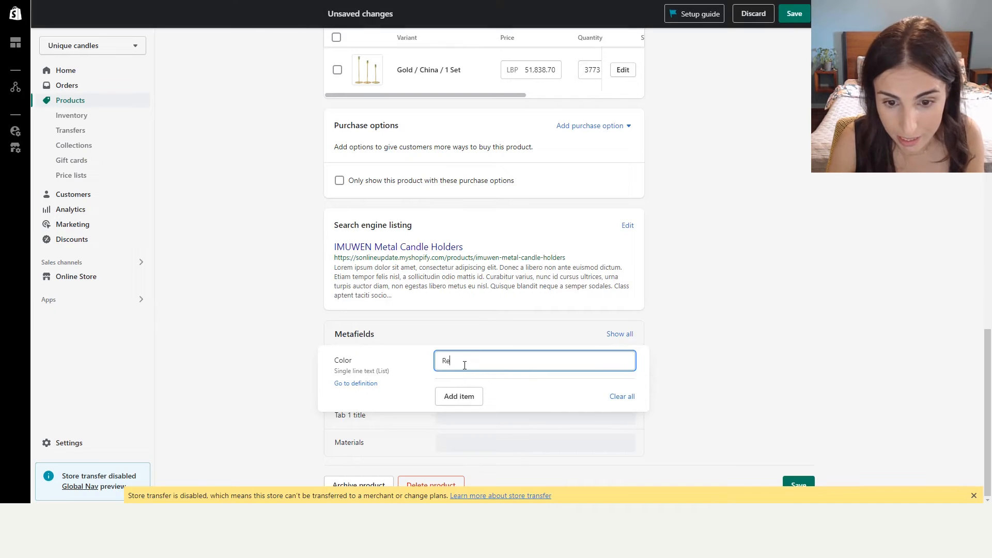
pyautogui.write('d')
pyautogui.click(456, 398)
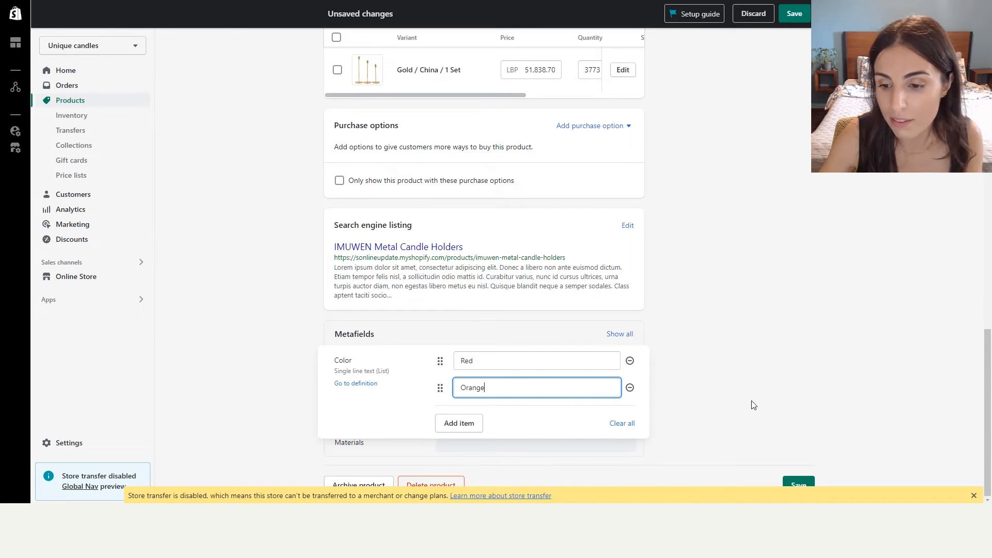
pyautogui.click(747, 416)
pyautogui.click(797, 478)
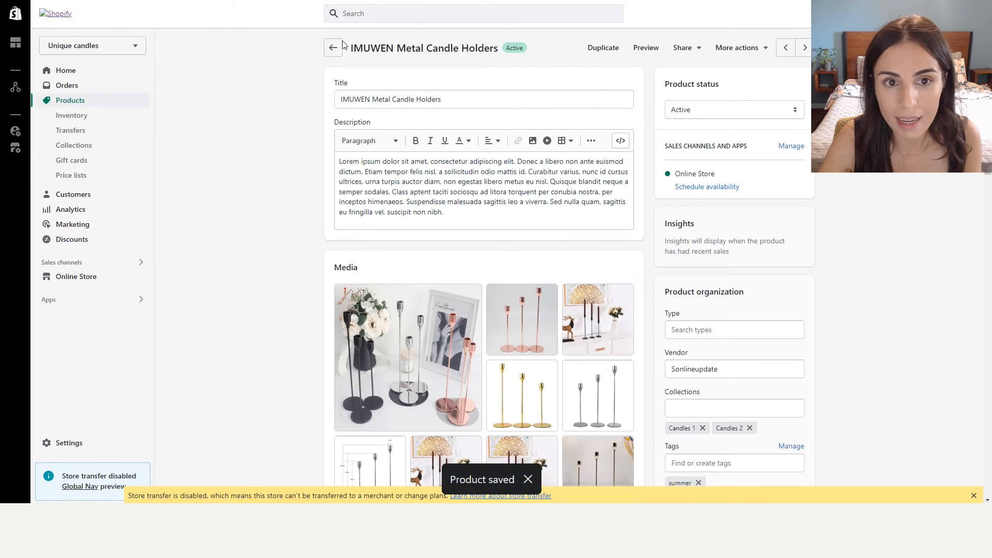
# Step: Open the Floriddle Taper Candle Holders product, enter Green as its Color metafield value, and save
pyautogui.click(333, 47)
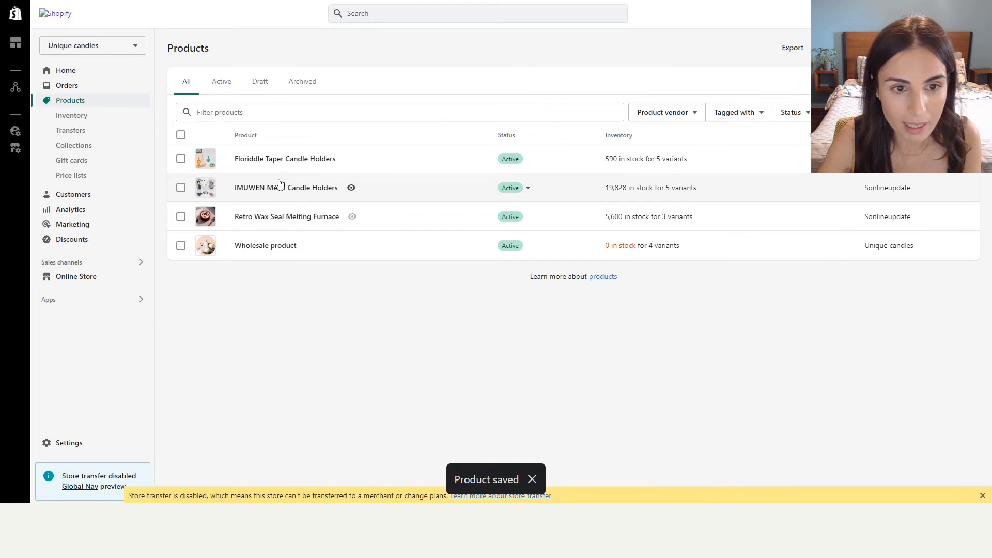
pyautogui.click(281, 159)
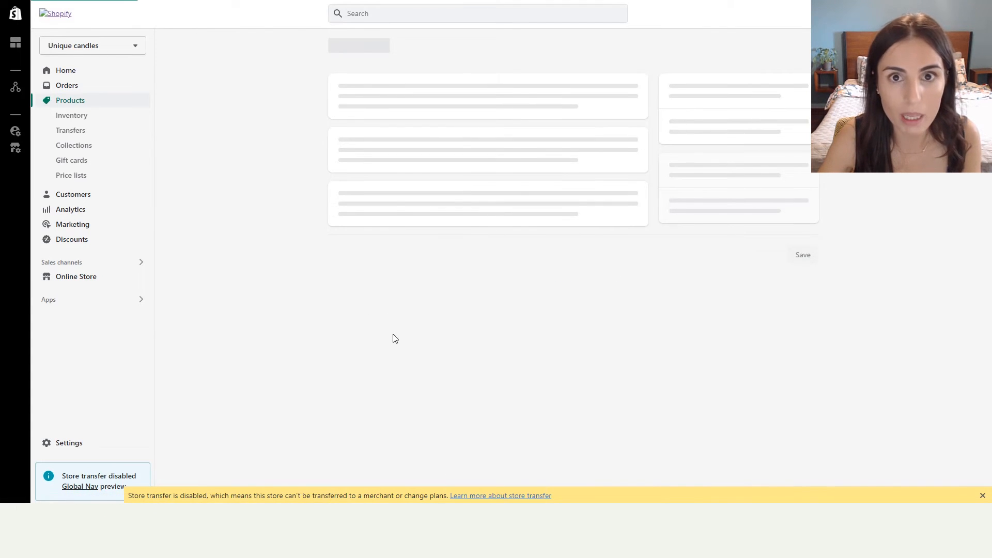
pyautogui.moveTo(989, 152); pyautogui.dragTo(883, 392)
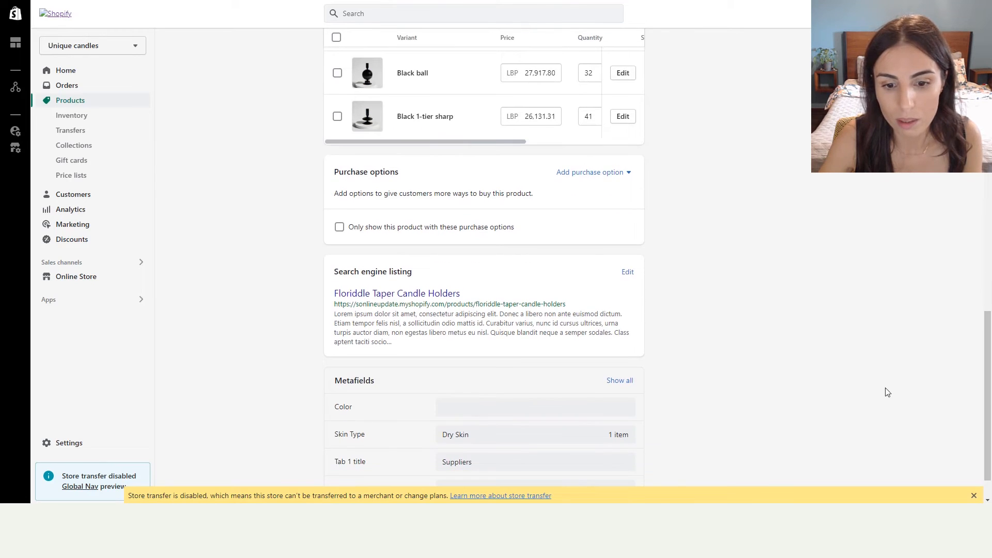
pyautogui.click(521, 414)
pyautogui.write('G')
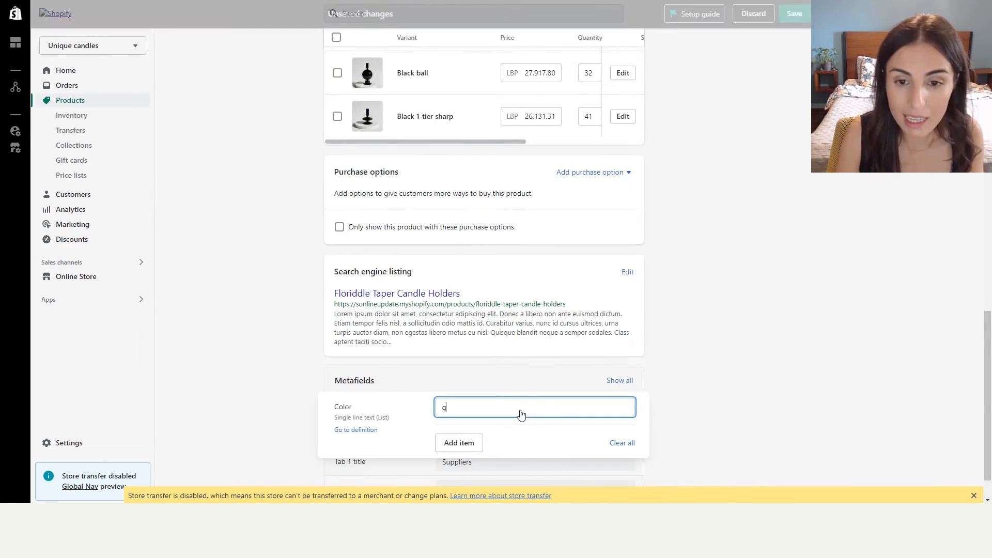
pyautogui.press('BackSpace')
pyautogui.write('Green')
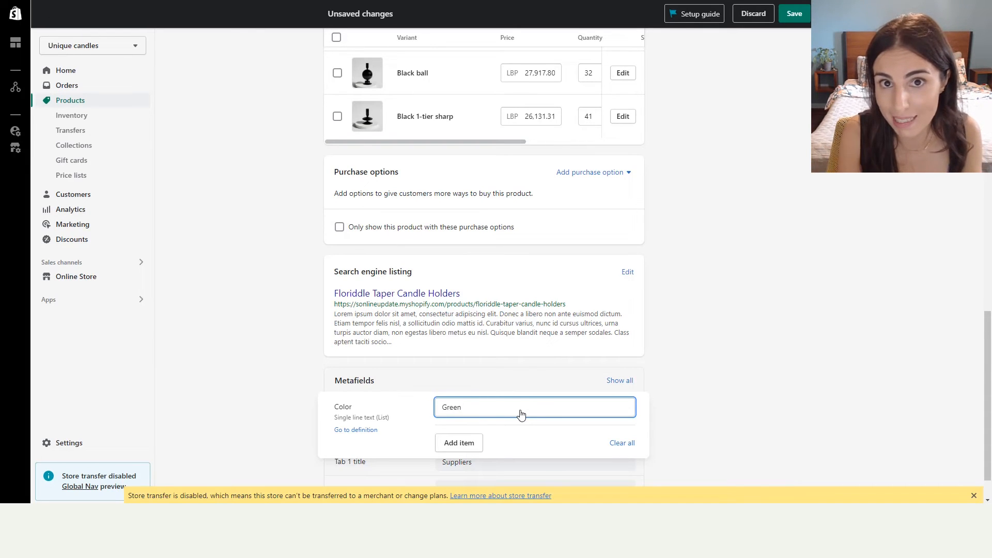
pyautogui.click(751, 323)
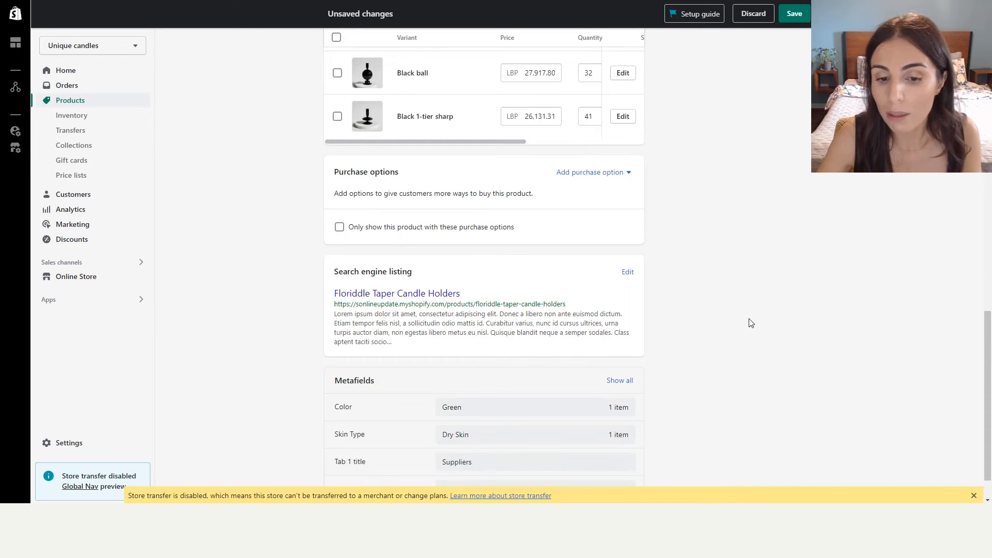
pyautogui.click(794, 13)
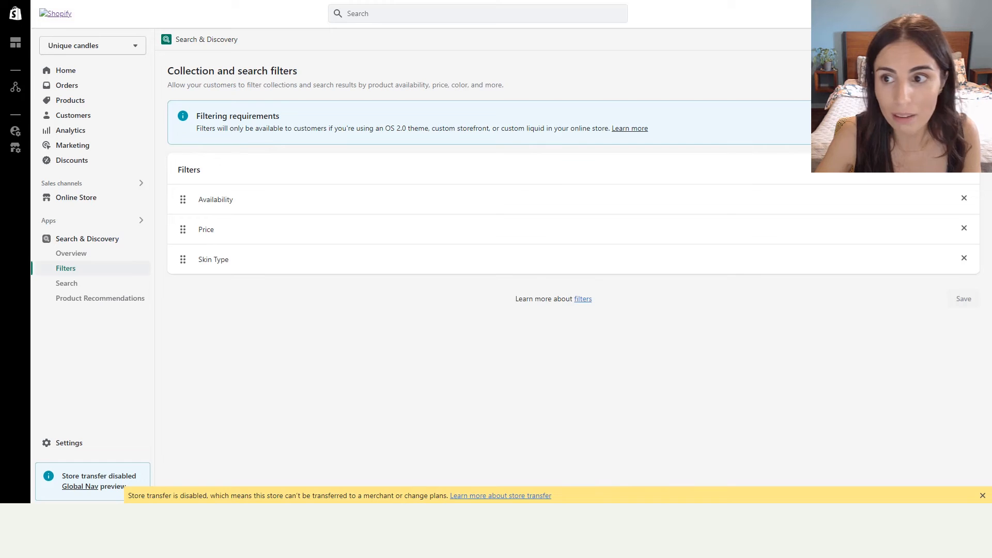
# Step: Add the custom Color metafield to the collection and search filters in Search & Discovery and save
pyautogui.click(953, 170)
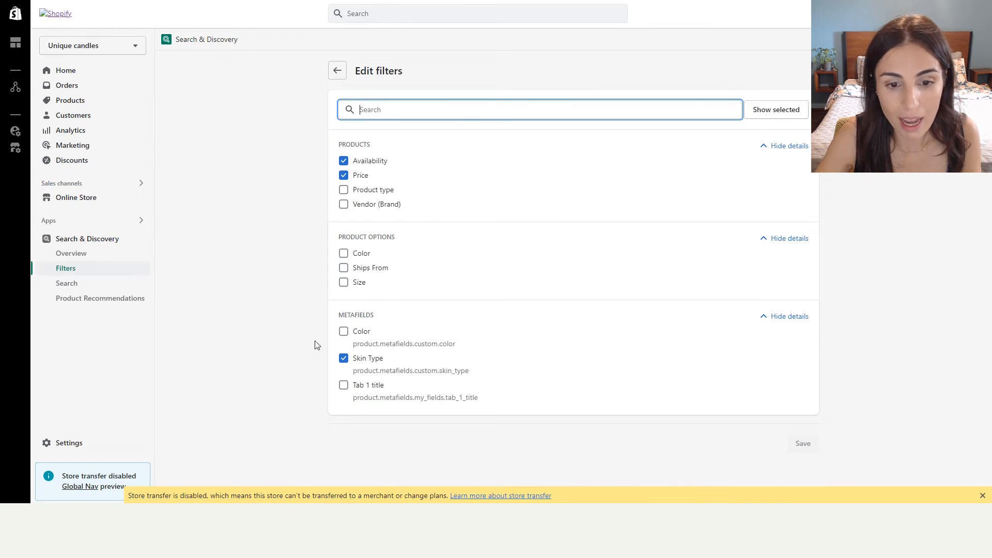
pyautogui.click(343, 331)
pyautogui.click(804, 443)
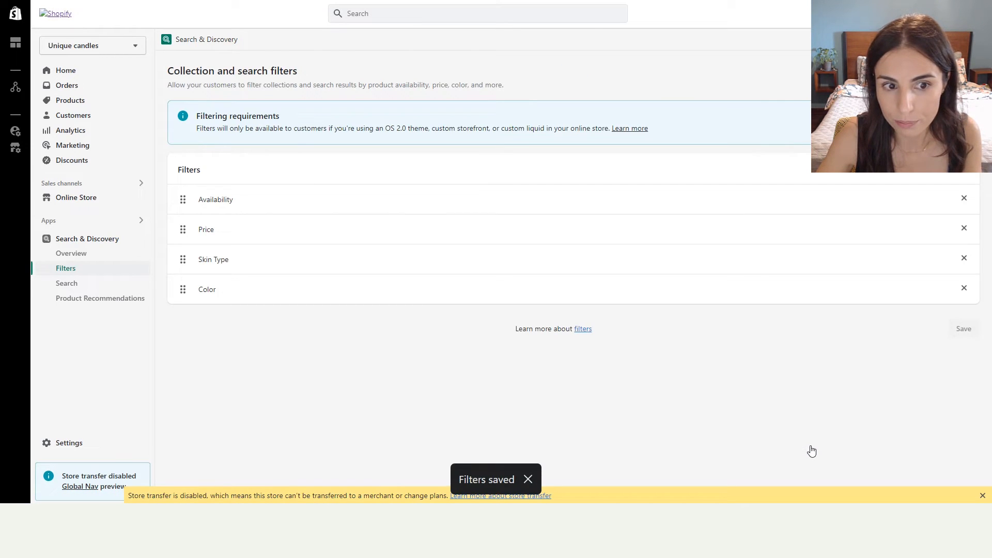
# Step: Reload the storefront catalog, remove the applied Skin Type filter, and inspect the values offered by the Color filter
pyautogui.click(187, 1)
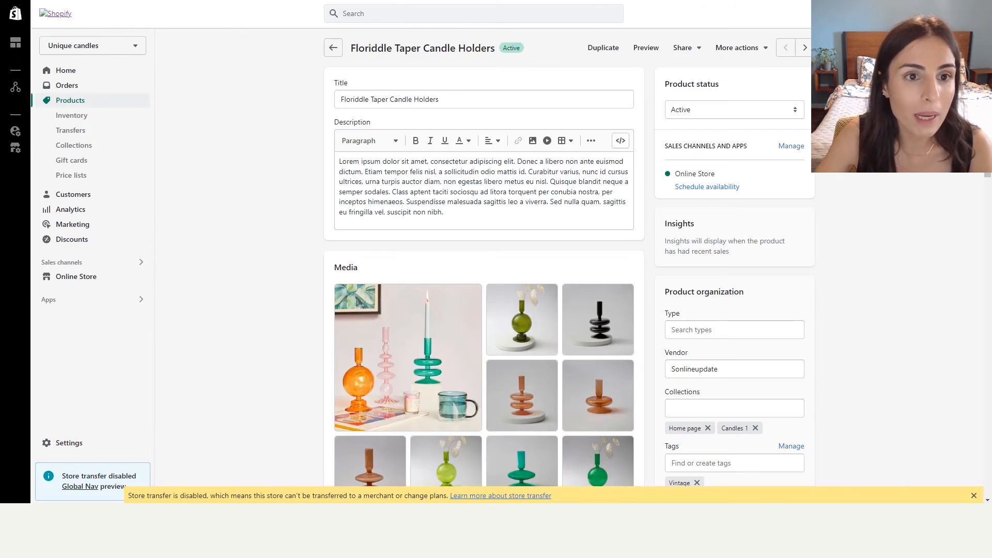
pyautogui.click(251, 1)
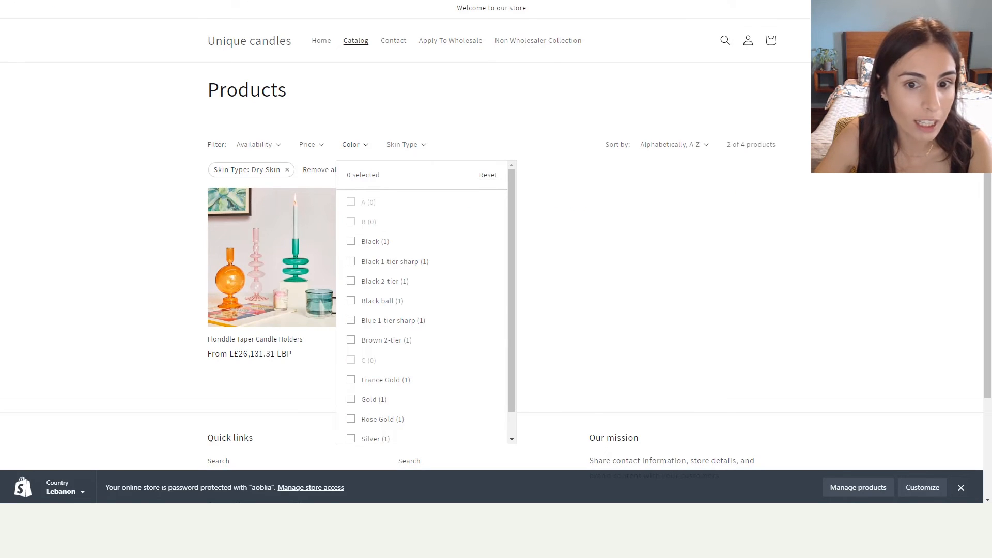
pyautogui.click(44, 1)
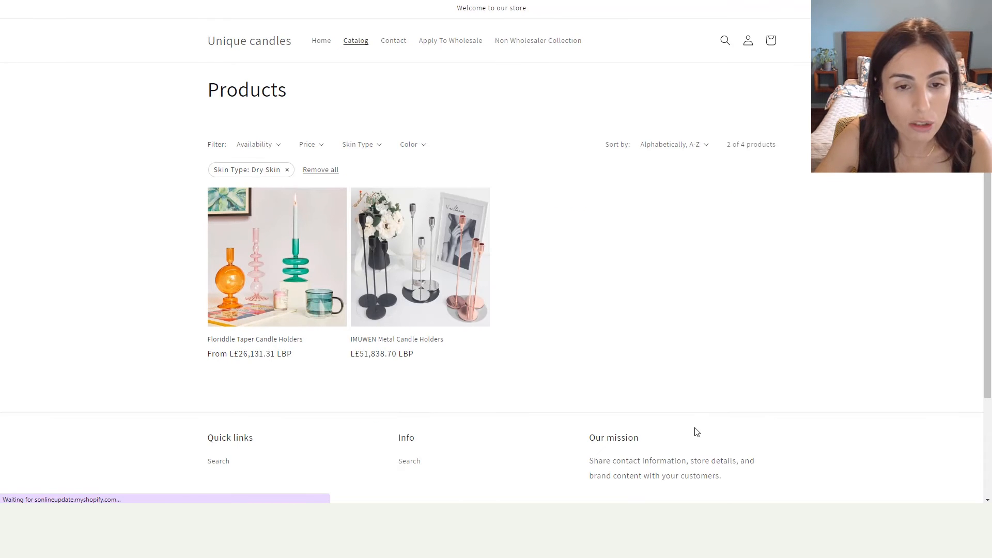
pyautogui.click(320, 170)
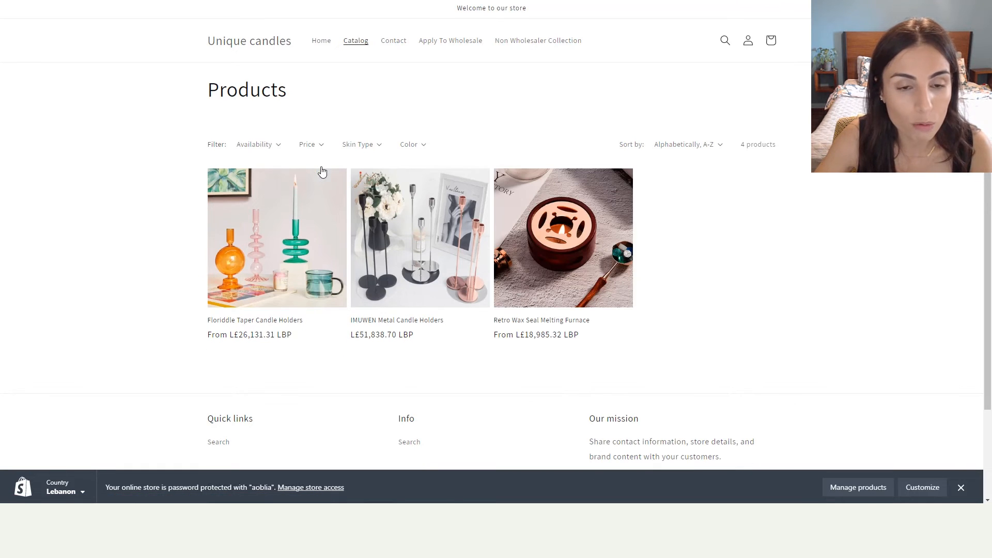
pyautogui.click(422, 147)
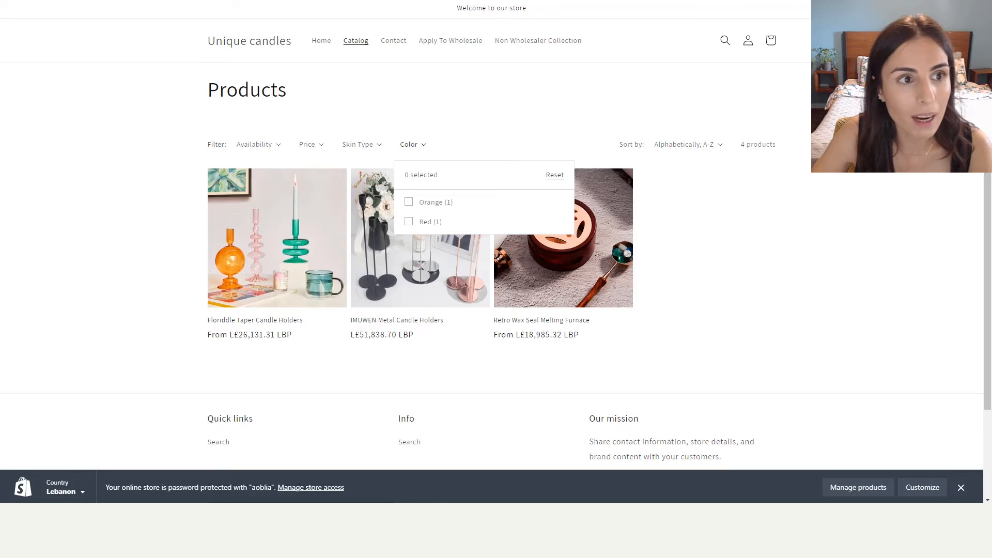
pyautogui.click(46, 0)
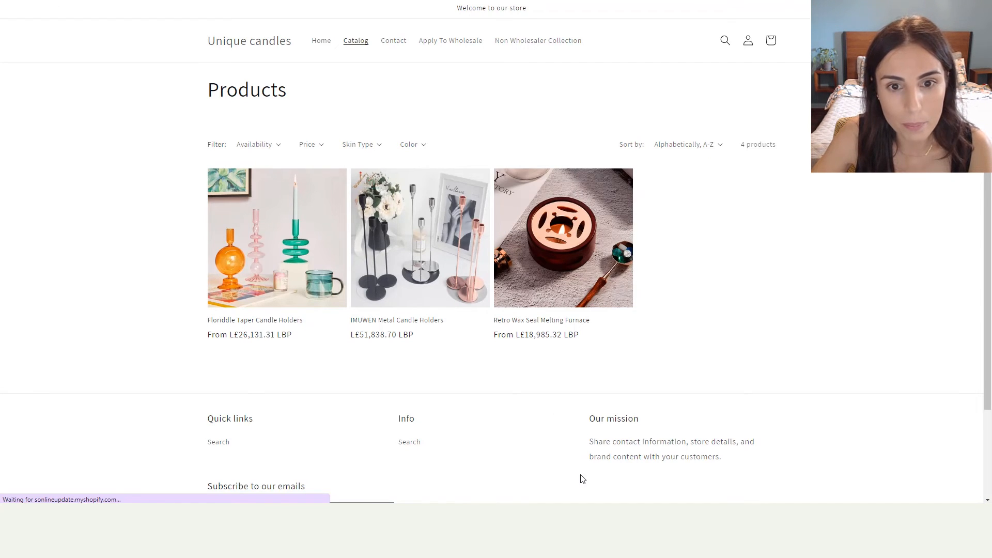
pyautogui.click(412, 144)
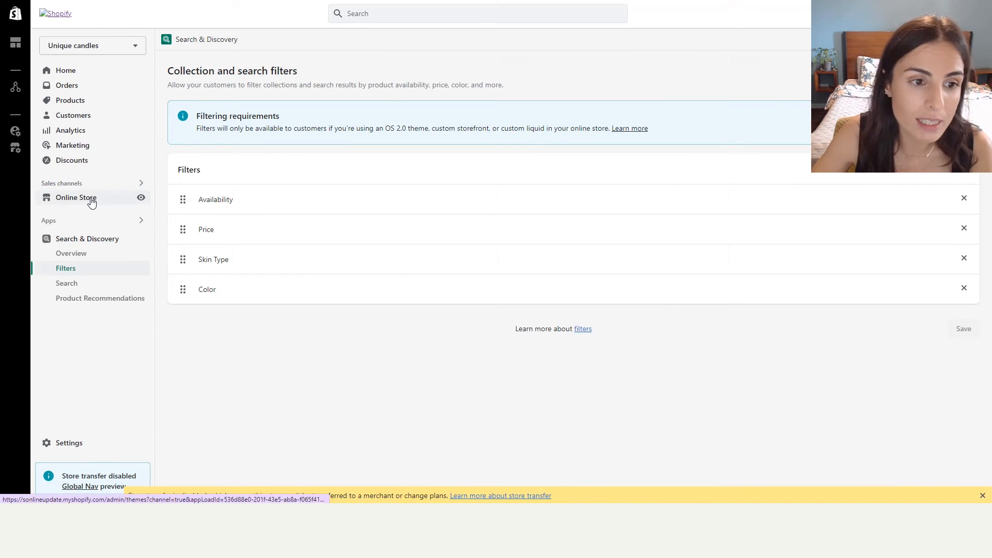
# Step: Open the Dawn theme for customization and look through its theme settings, including the color and theme style options
pyautogui.click(91, 200)
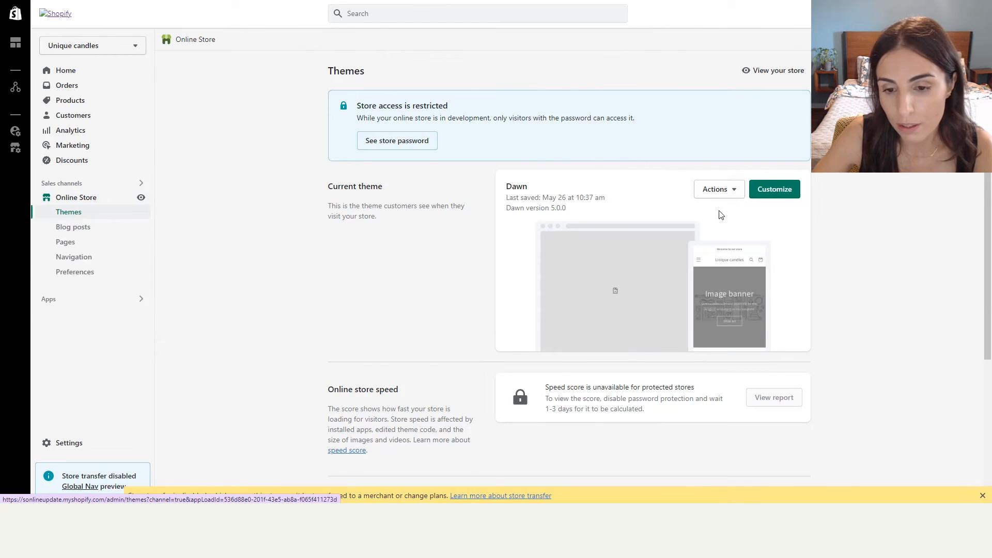
pyautogui.click(780, 192)
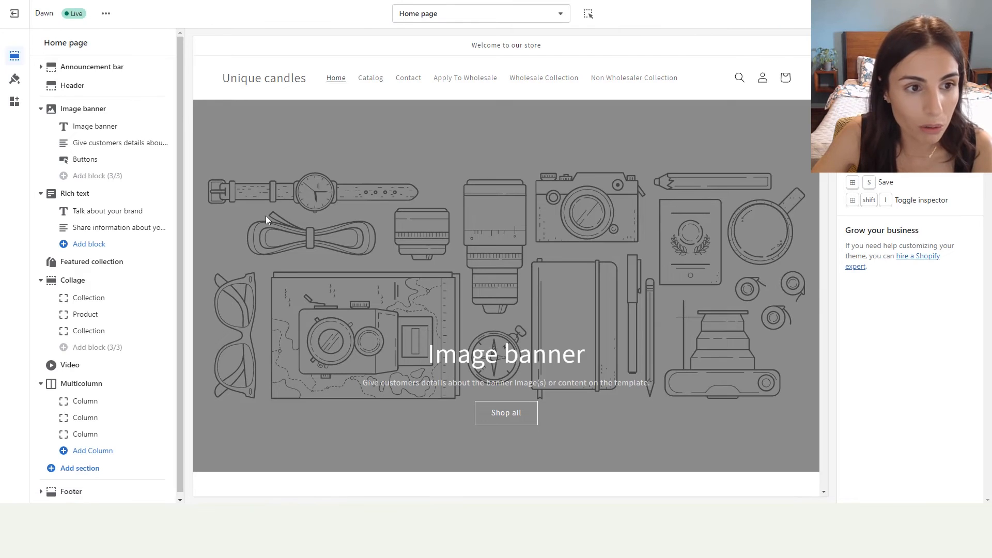
pyautogui.click(15, 80)
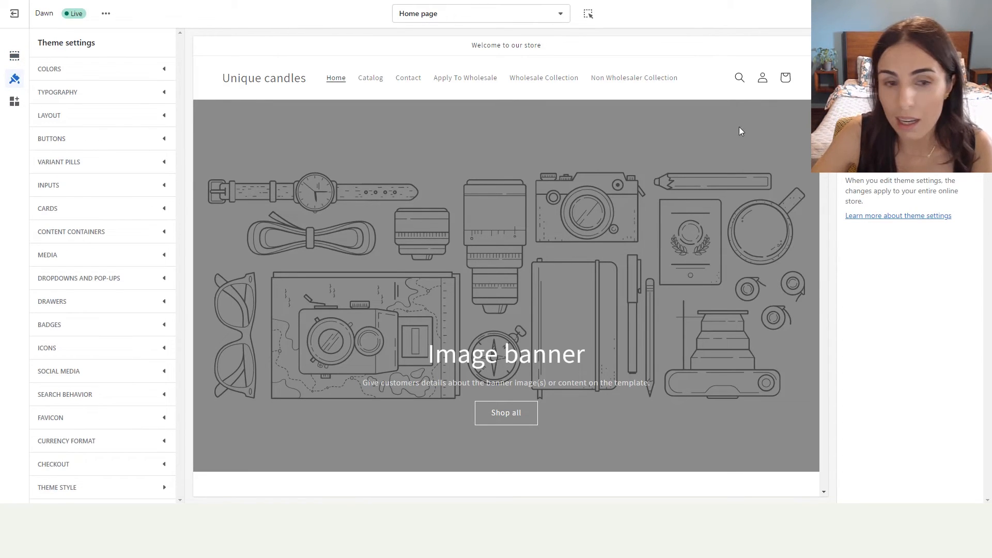
pyautogui.click(77, 71)
pyautogui.scroll(-5, 119, 181)
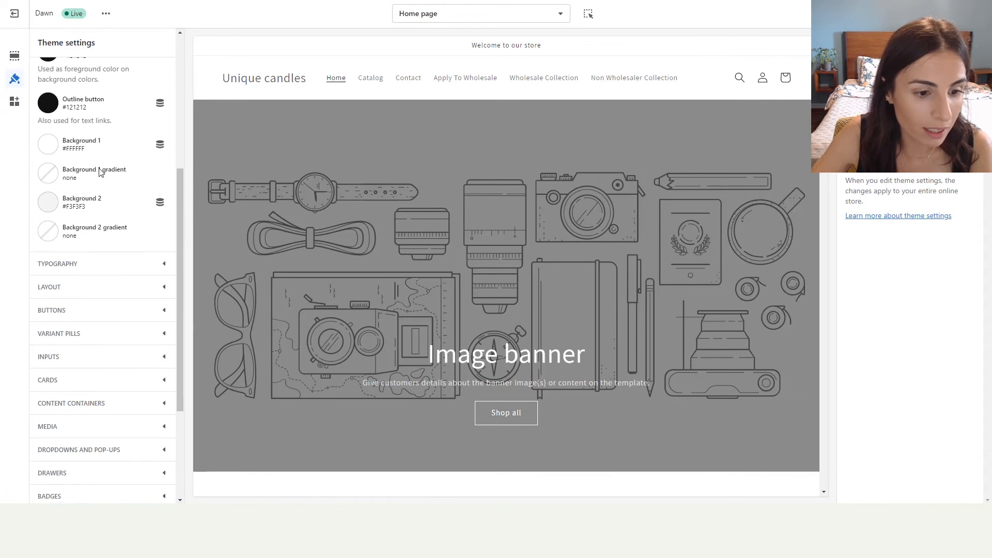
pyautogui.scroll(5, 131, 150)
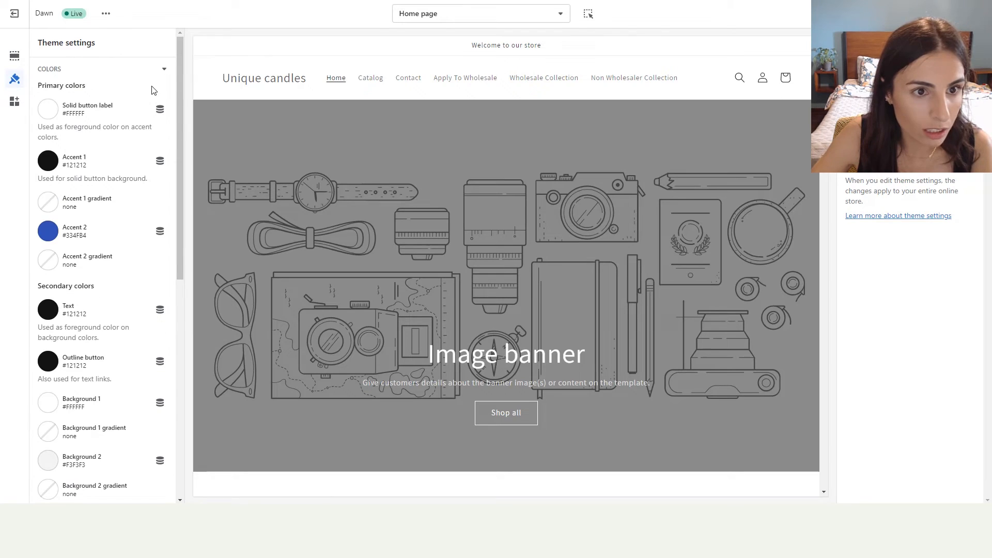
pyautogui.click(165, 70)
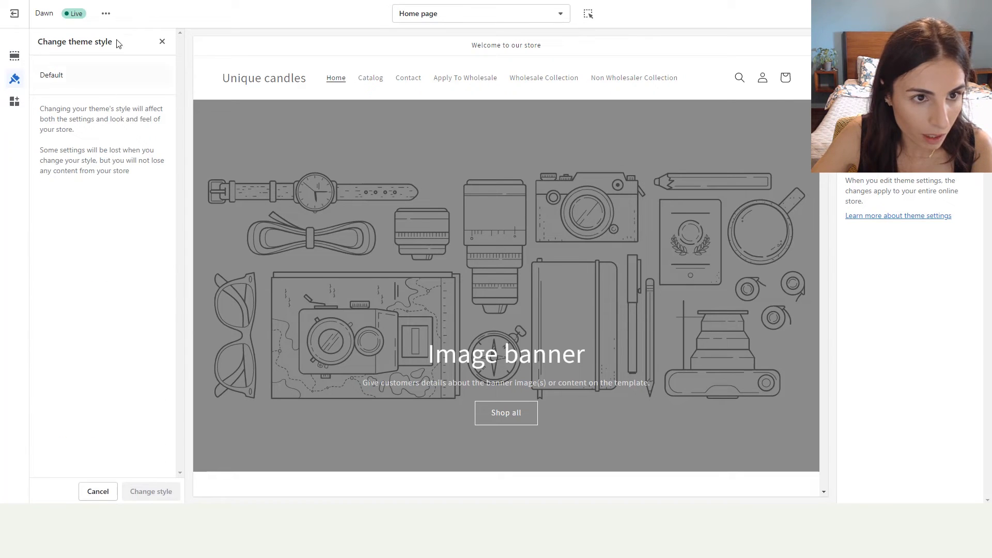
pyautogui.click(161, 42)
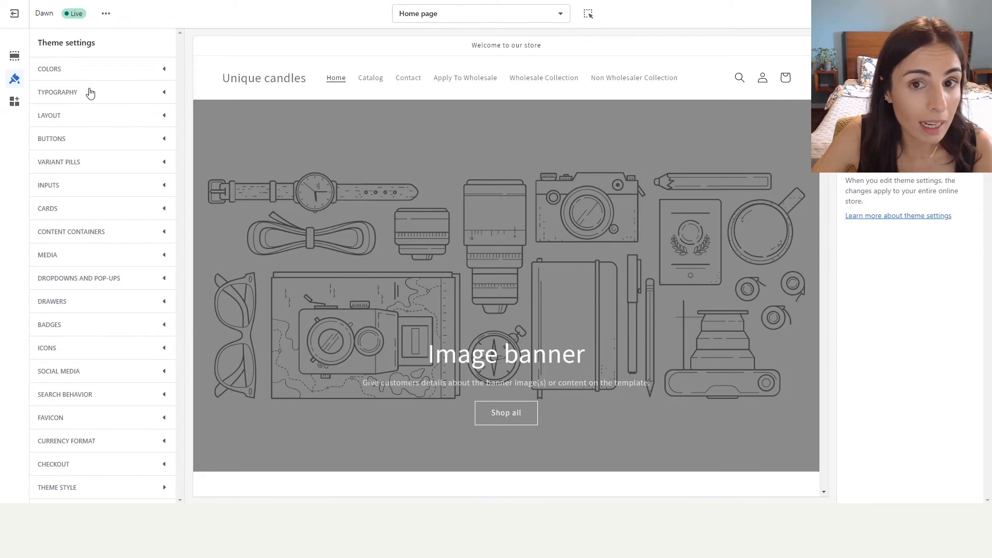
# Step: Open the Default collection template and examine the Product grid section's filtering and sorting settings
pyautogui.click(472, 14)
pyautogui.click(440, 117)
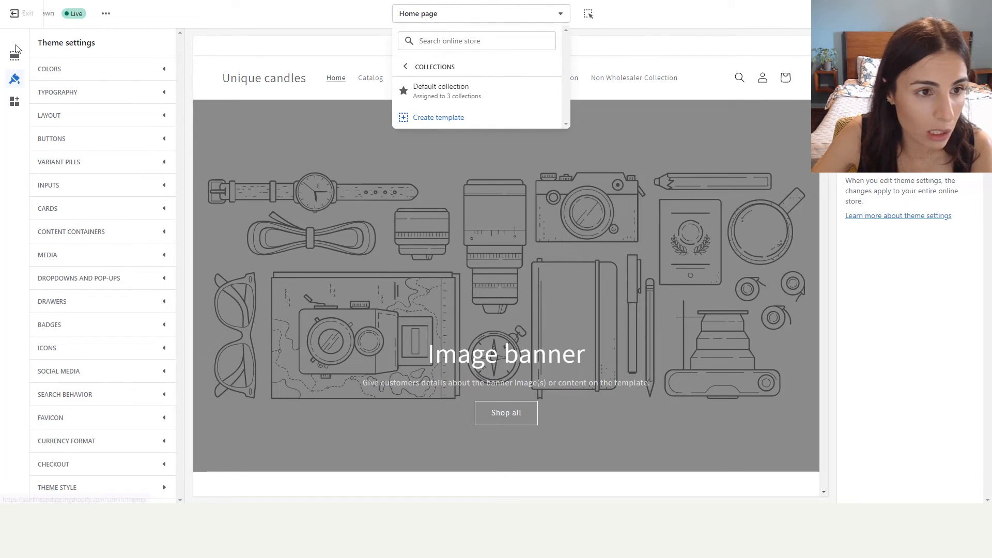
pyautogui.click(444, 88)
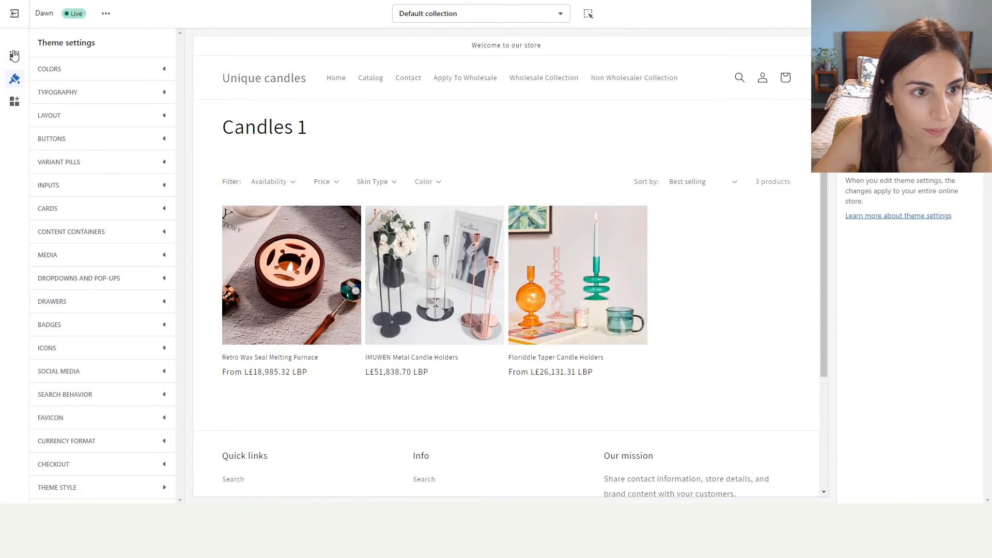
pyautogui.click(14, 56)
pyautogui.click(96, 147)
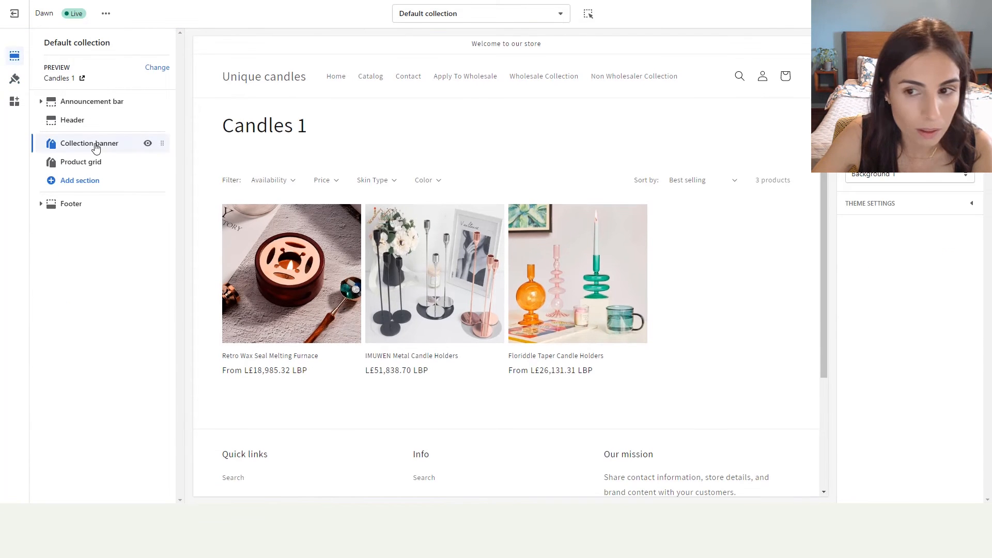
pyautogui.click(95, 161)
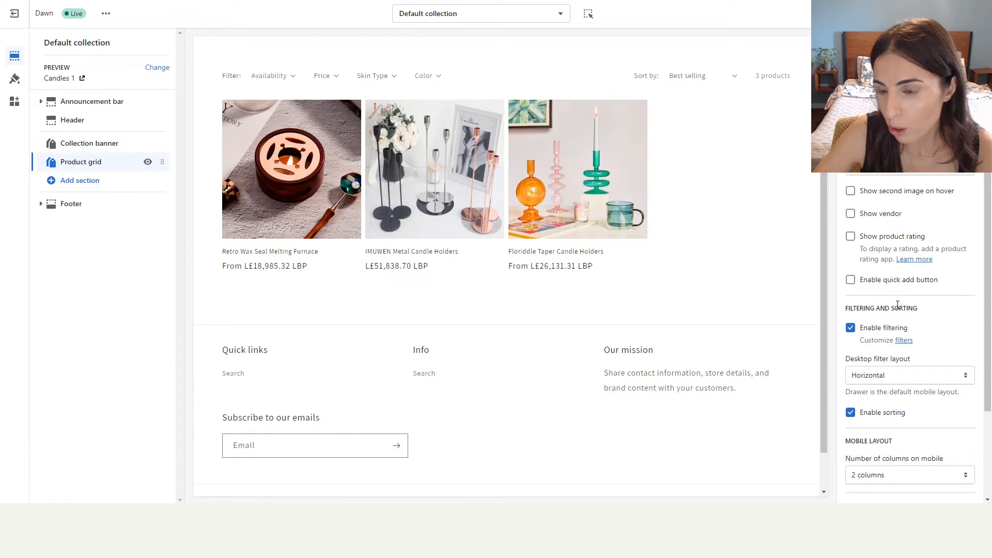
pyautogui.scroll(-2, 934, 194)
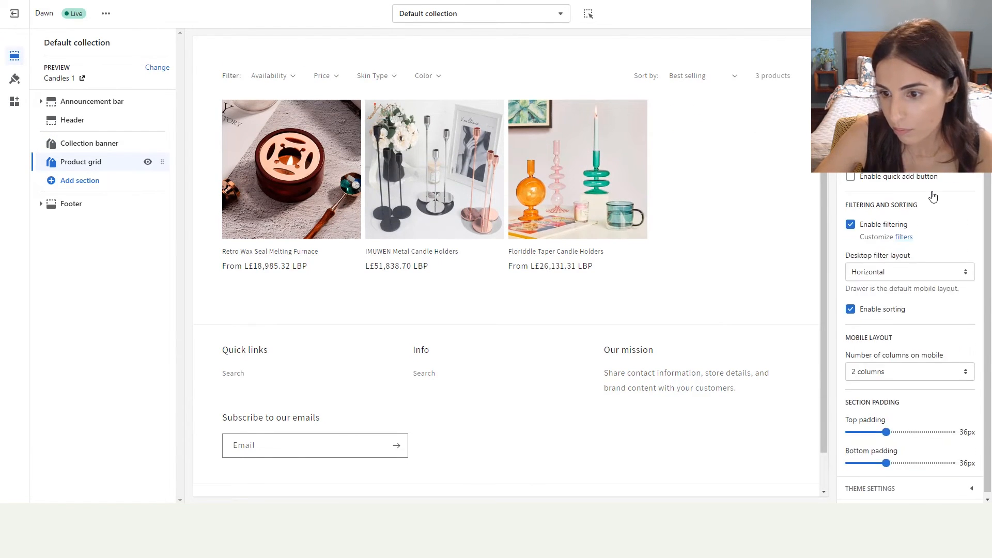
pyautogui.scroll(-1, 934, 201)
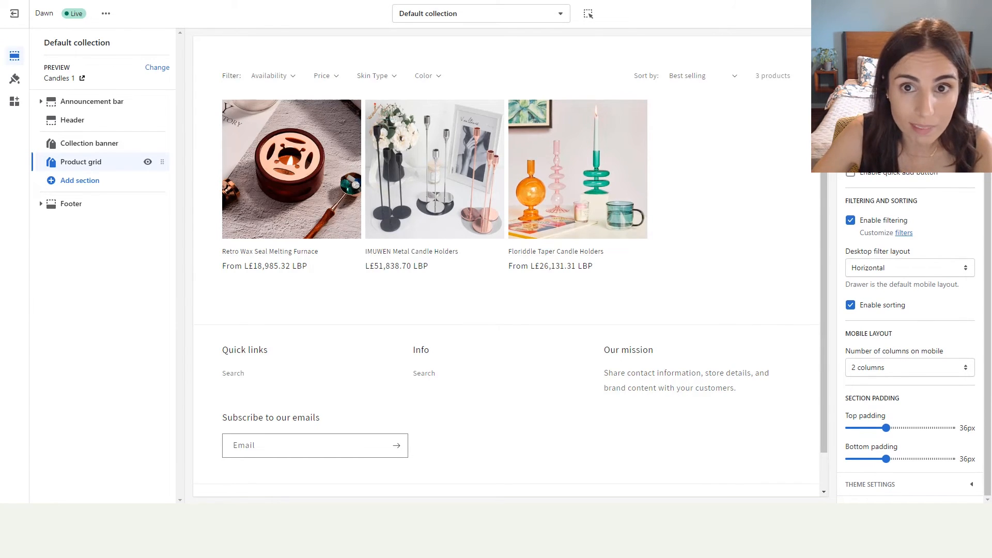
# Step: Search the web for "dawn theme demo" and open the demo store from the Dawn theme's Shopify page
pyautogui.hotkey('ctrl', 't')
pyautogui.write('dawn')
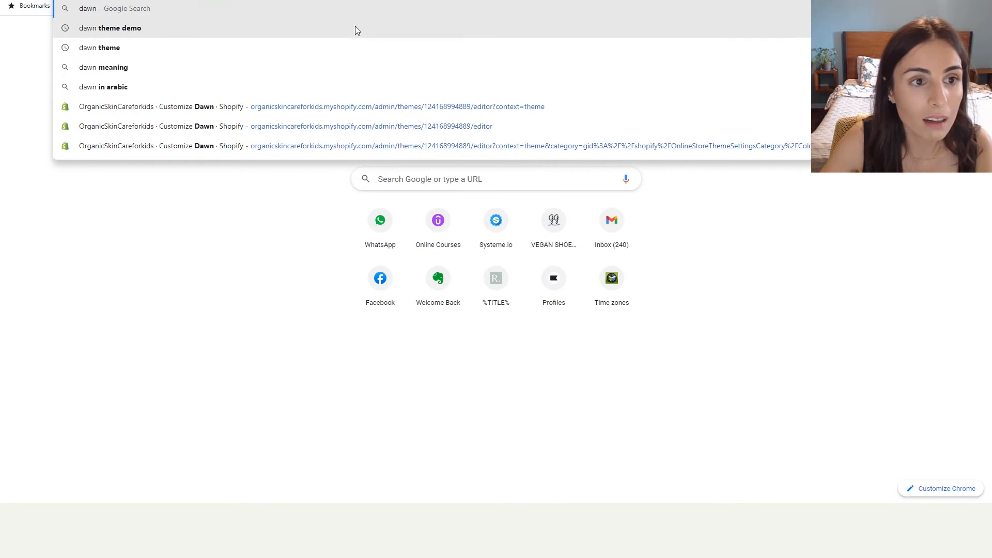
pyautogui.click(354, 27)
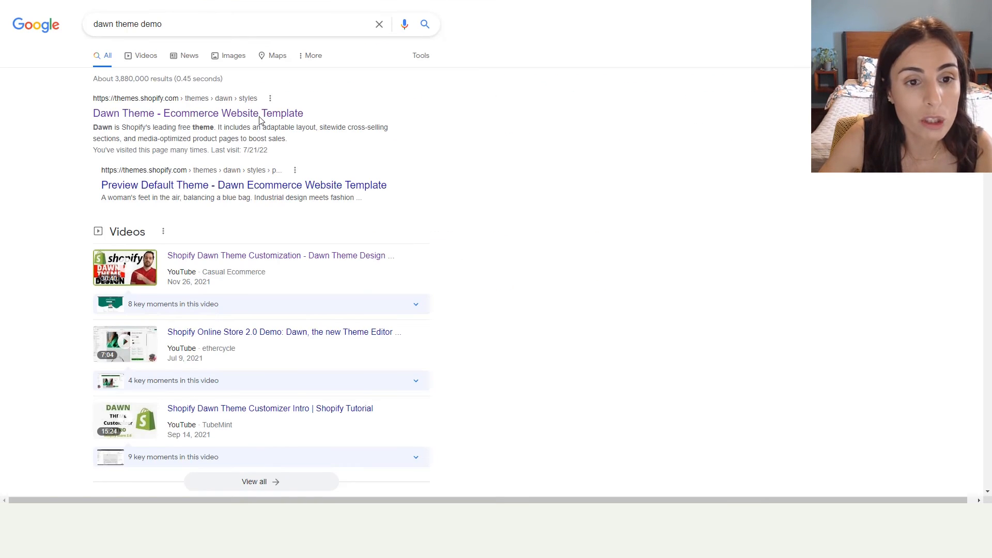
pyautogui.click(263, 117)
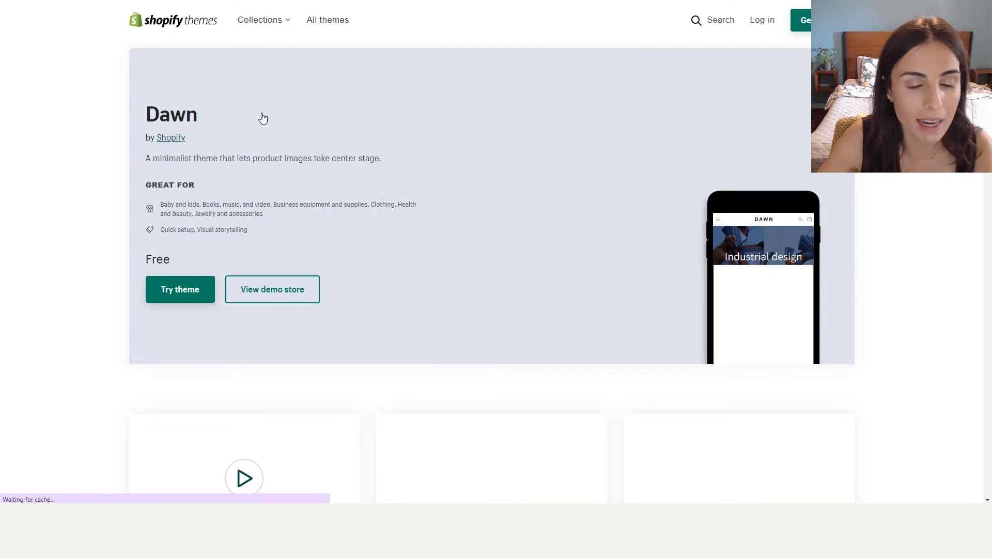
pyautogui.click(284, 298)
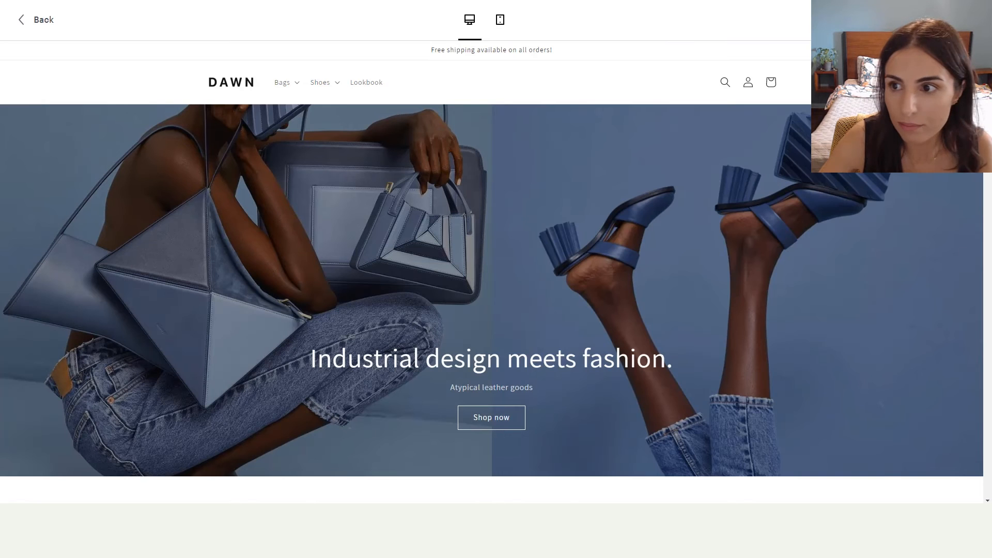
# Step: Open the Dawn demo store's complete Bags collection and inspect its Color filter
pyautogui.scroll(-10, 496, 279)
pyautogui.scroll(14, 496, 279)
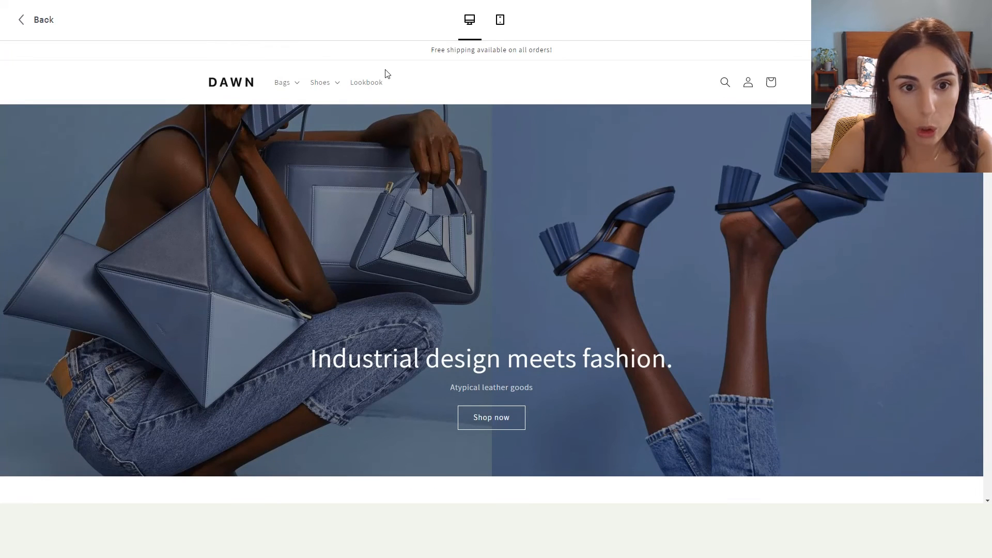
pyautogui.click(281, 85)
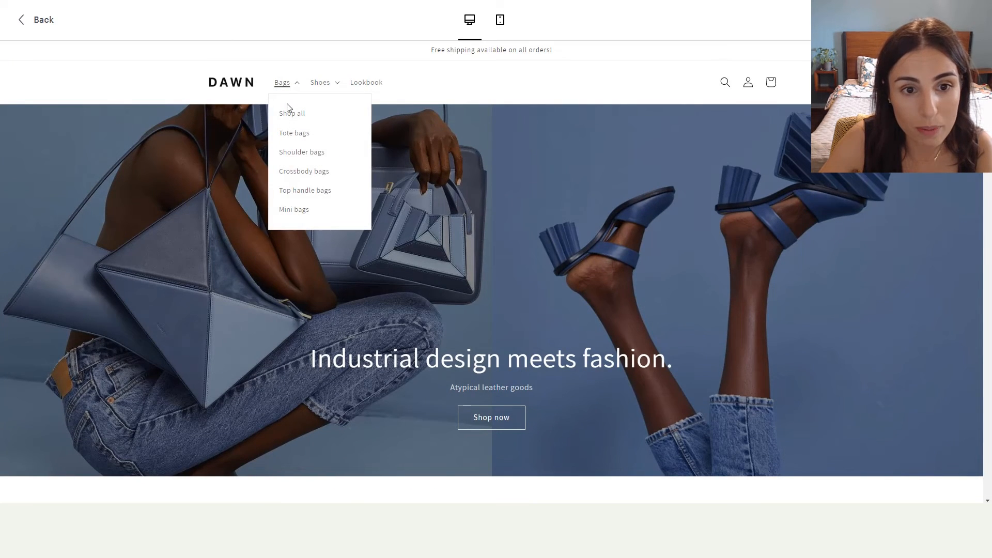
pyautogui.click(292, 116)
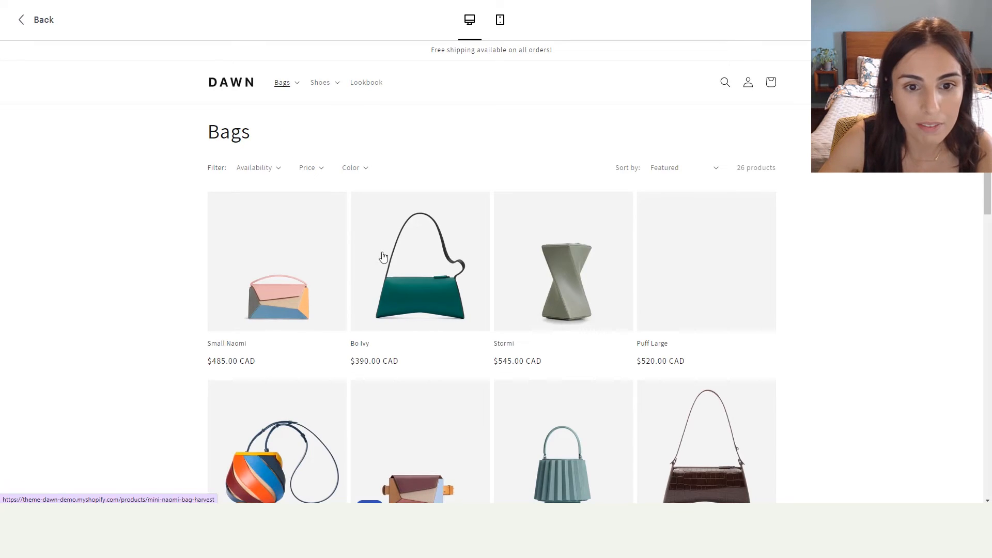
pyautogui.click(363, 168)
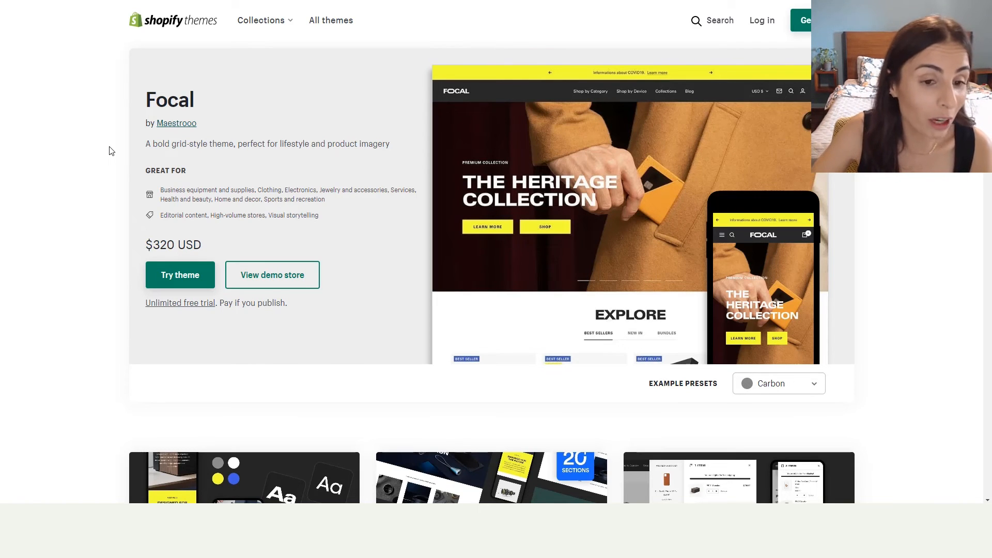
# Step: Open the Focal theme's demo store and examine the color swatch filter on a product collection page
pyautogui.click(264, 285)
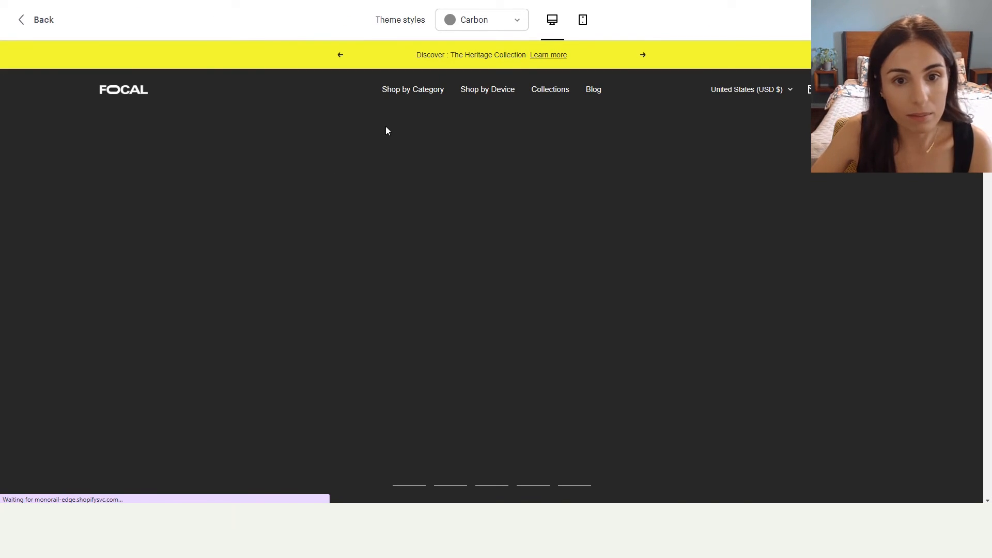
pyautogui.moveTo(414, 93)
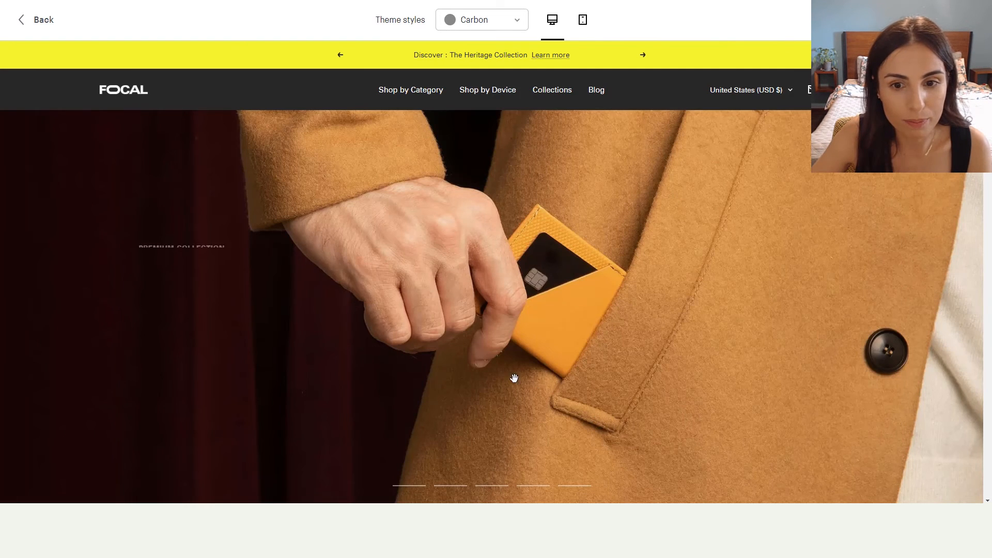
pyautogui.scroll(-7, 498, 377)
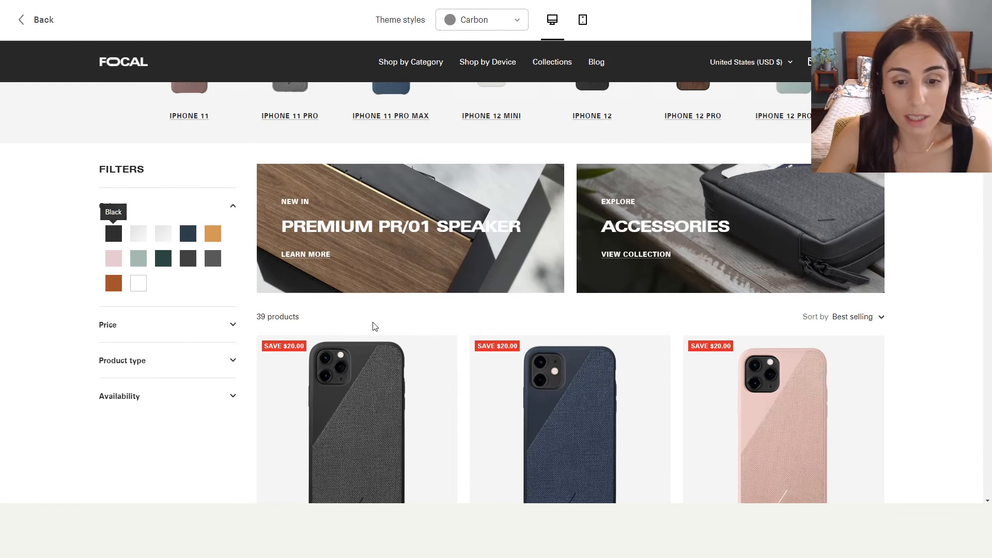
pyautogui.scroll(-5, 375, 328)
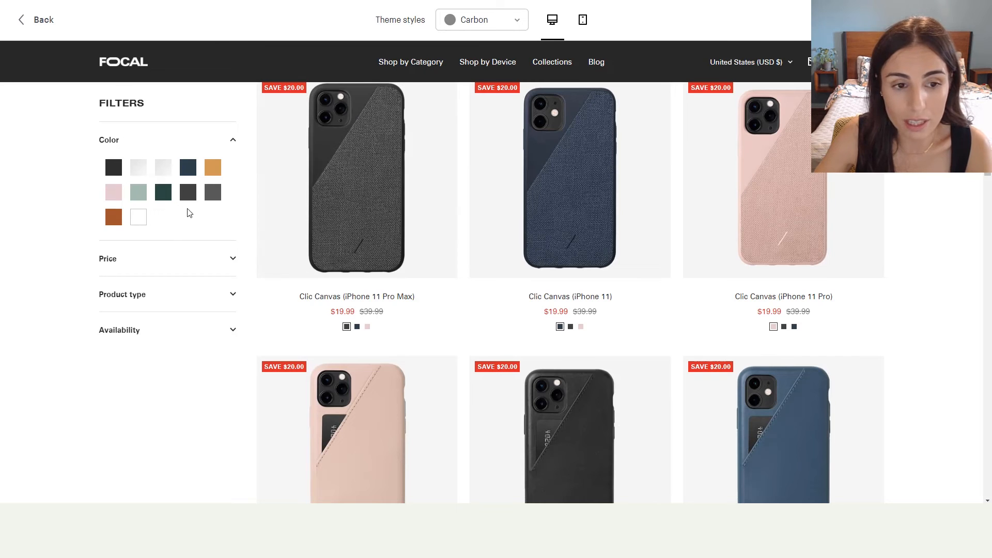
# Step: Preview other color swatches on the Clic Canvas iPhone 11 Pro Max and iPhone 11 product cards
pyautogui.click(357, 328)
pyautogui.click(367, 327)
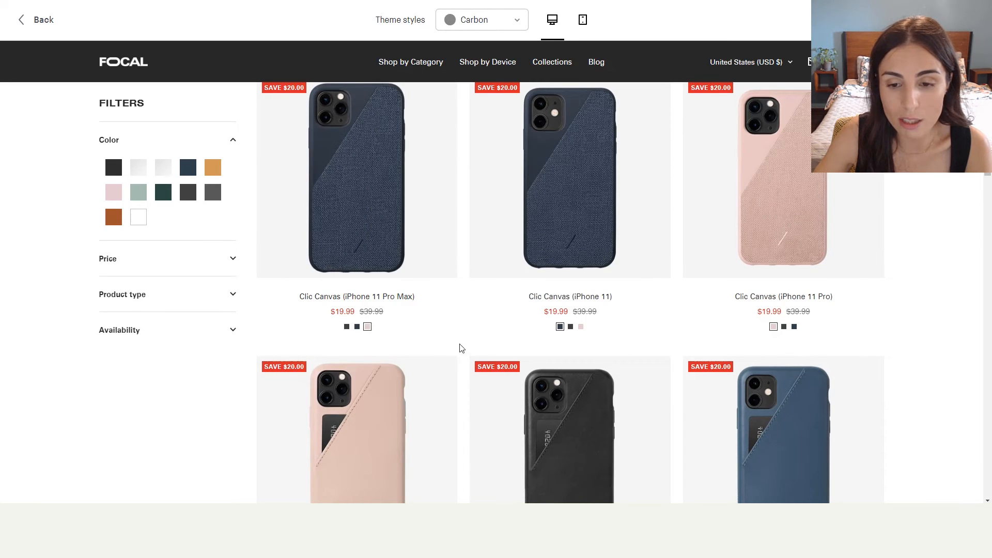
pyautogui.click(581, 330)
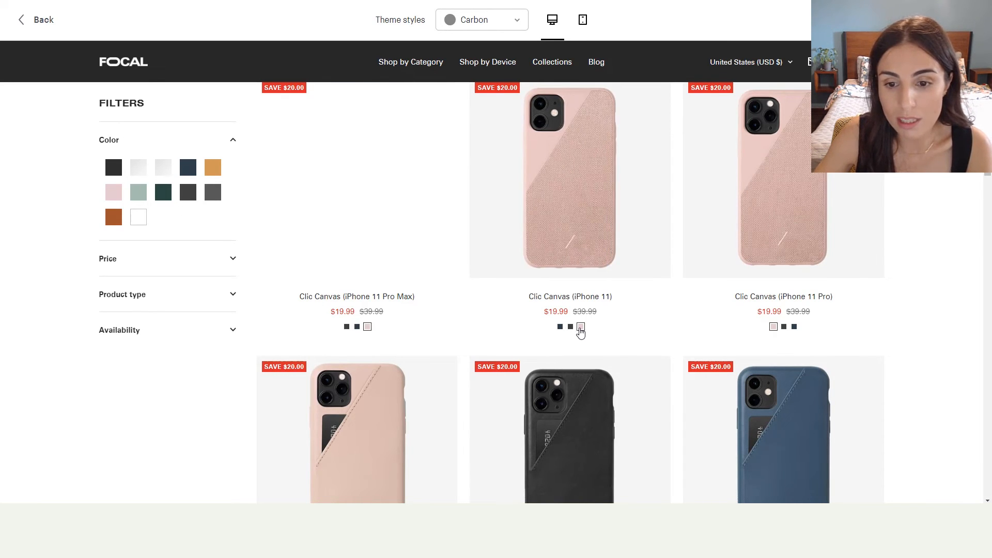
pyautogui.click(571, 331)
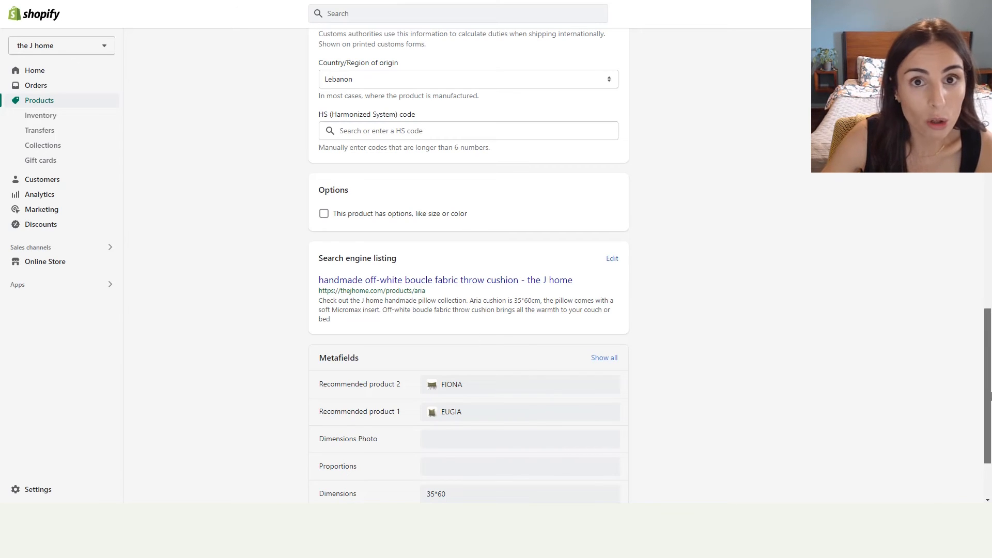
# Step: Inspect the Color metafield in the product's Metafields section and leave the field without changing it
pyautogui.moveTo(990, 396); pyautogui.dragTo(990, 439)
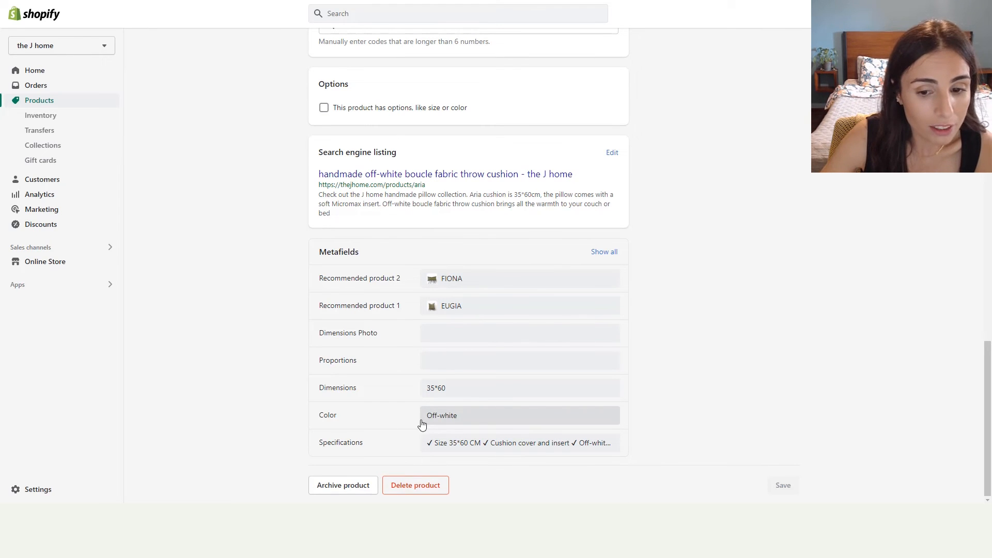
pyautogui.click(480, 427)
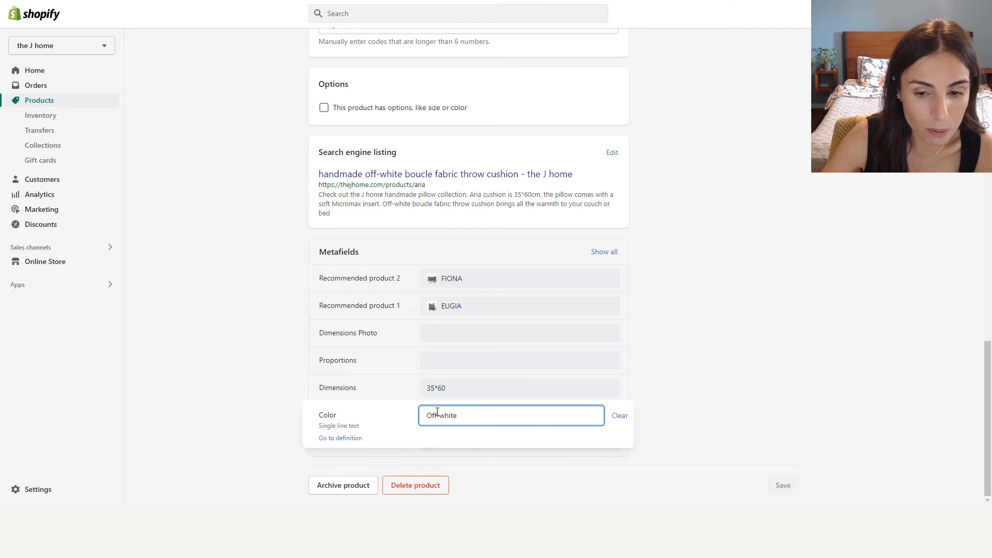
pyautogui.click(759, 446)
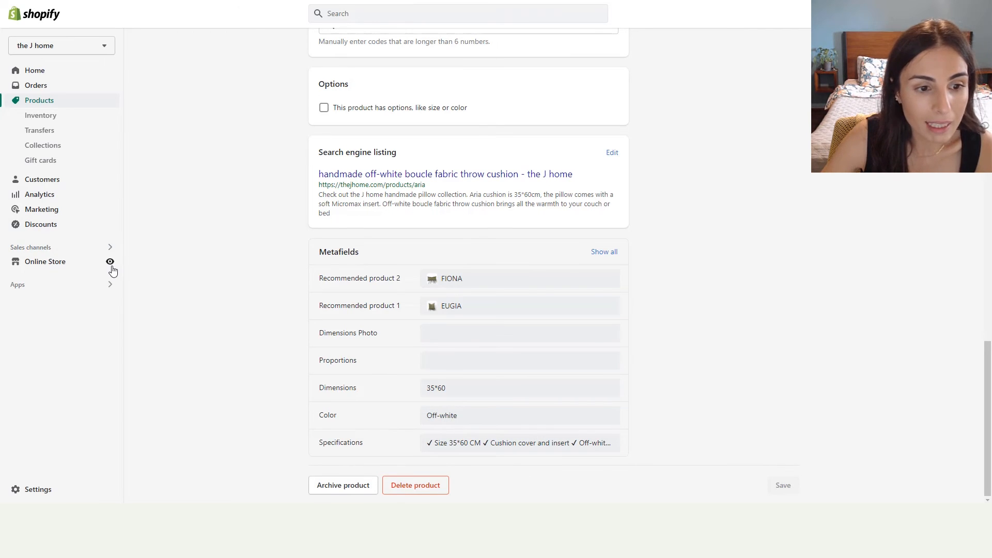
# Step: View the live online store, open the Fall / Winter Collection and expand its Color filter
pyautogui.click(110, 263)
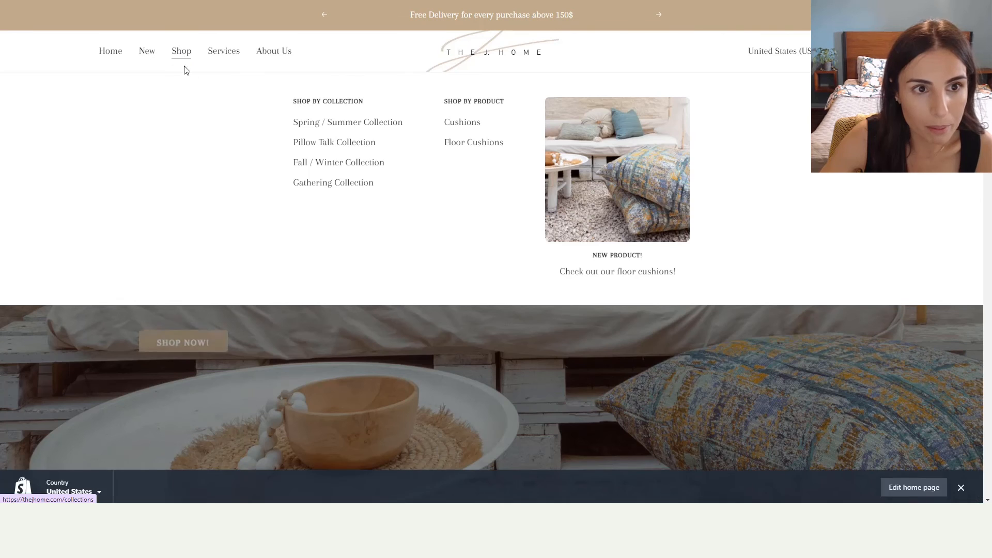
pyautogui.click(185, 66)
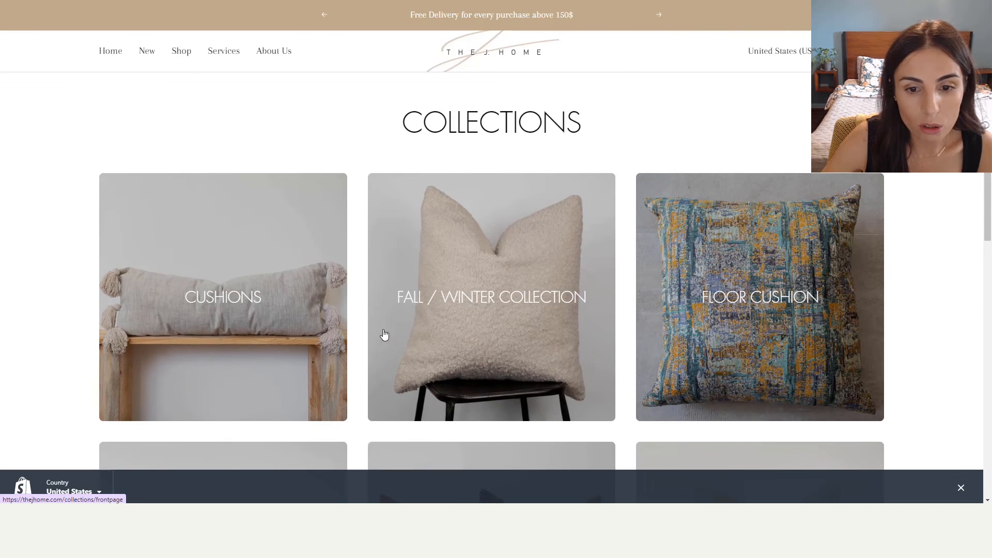
pyautogui.click(483, 335)
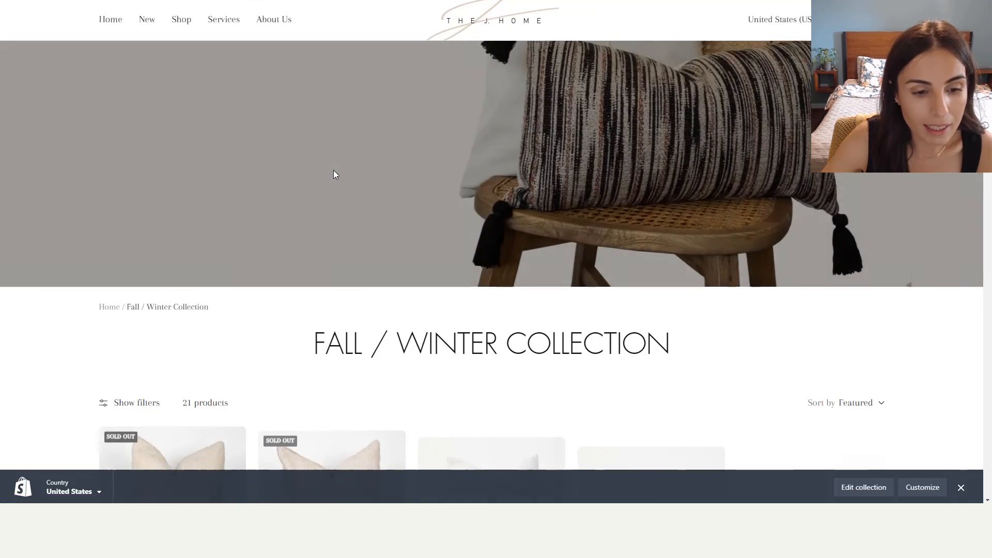
pyautogui.scroll(-3, 333, 174)
pyautogui.click(136, 263)
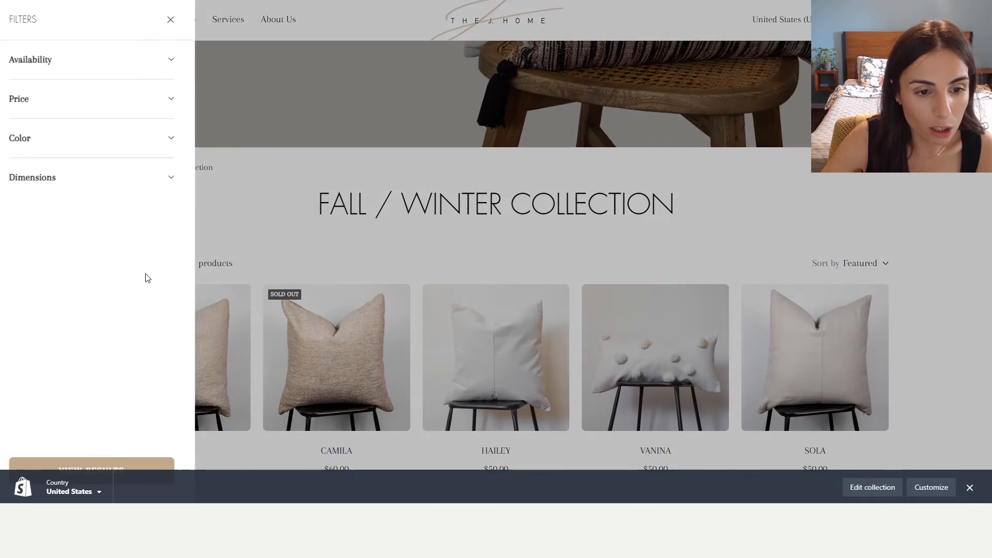
pyautogui.click(82, 138)
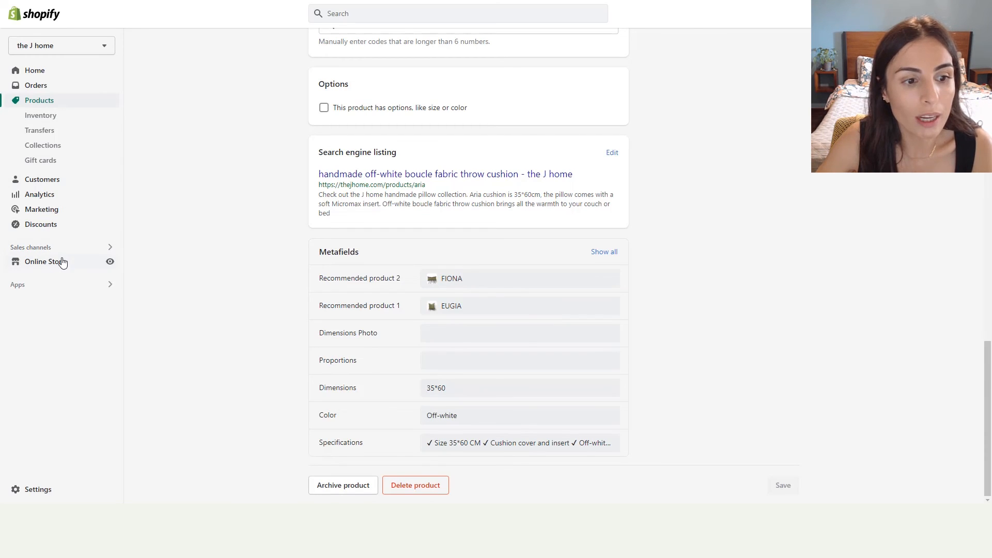
# Step: Open the live Focal theme's Color swatch settings and examine the Off-white color code in the configuration list
pyautogui.click(62, 263)
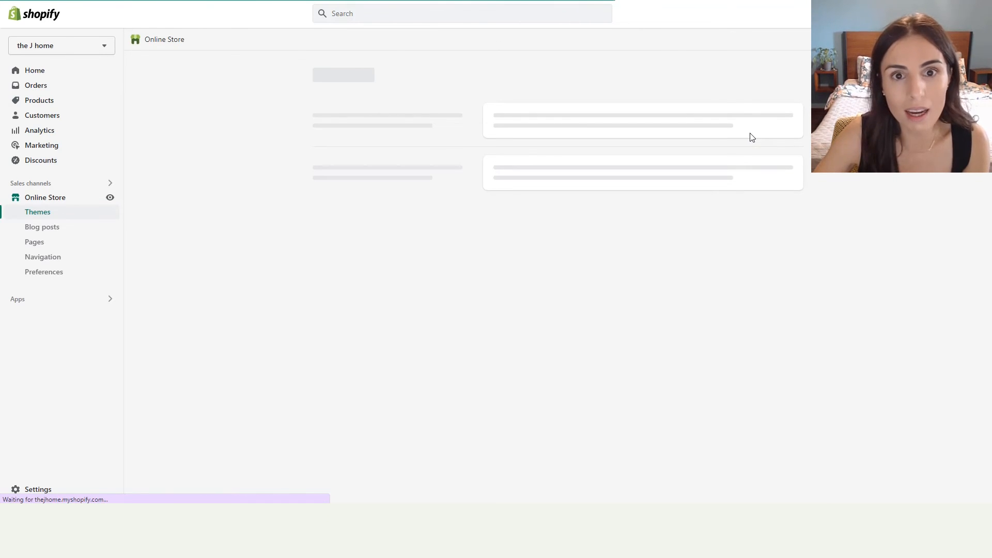
pyautogui.click(763, 123)
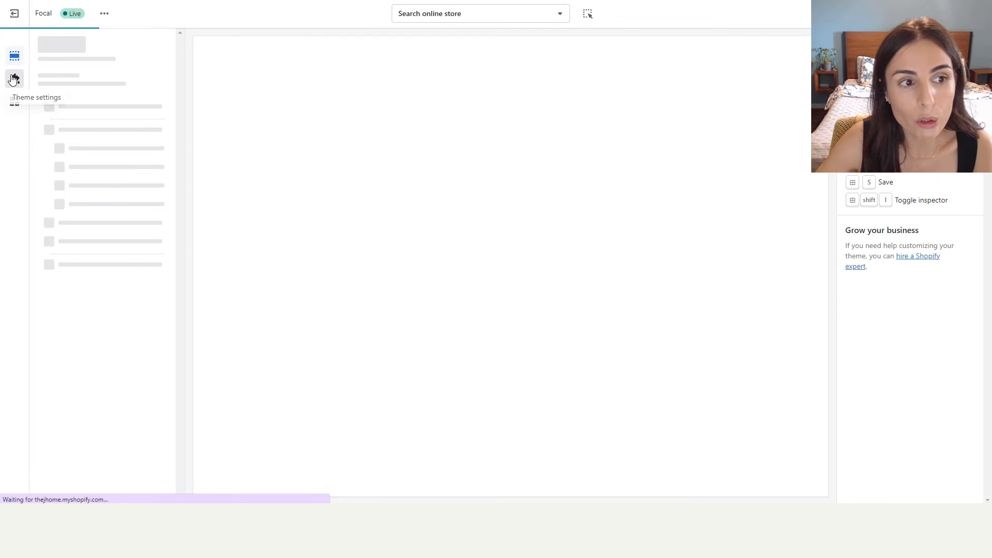
pyautogui.click(15, 78)
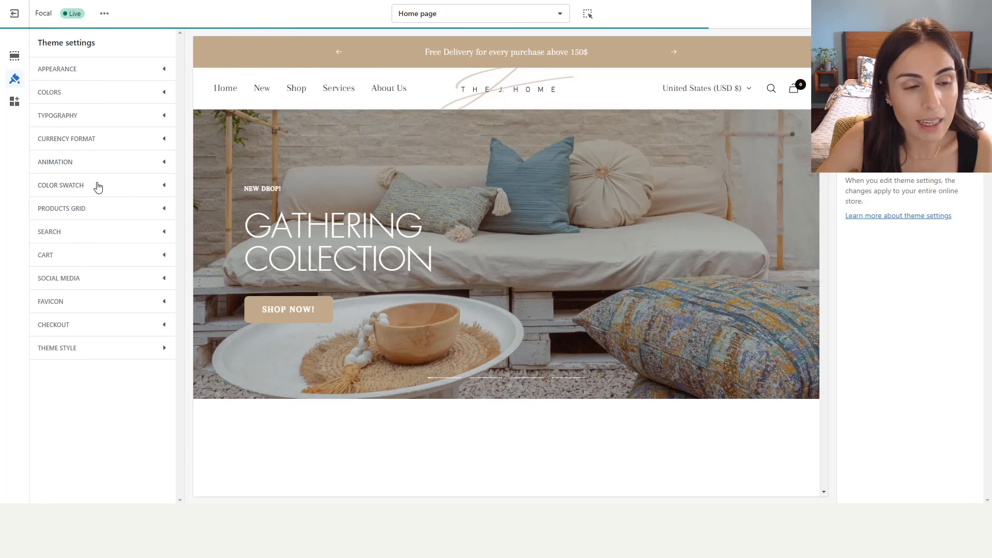
pyautogui.click(98, 186)
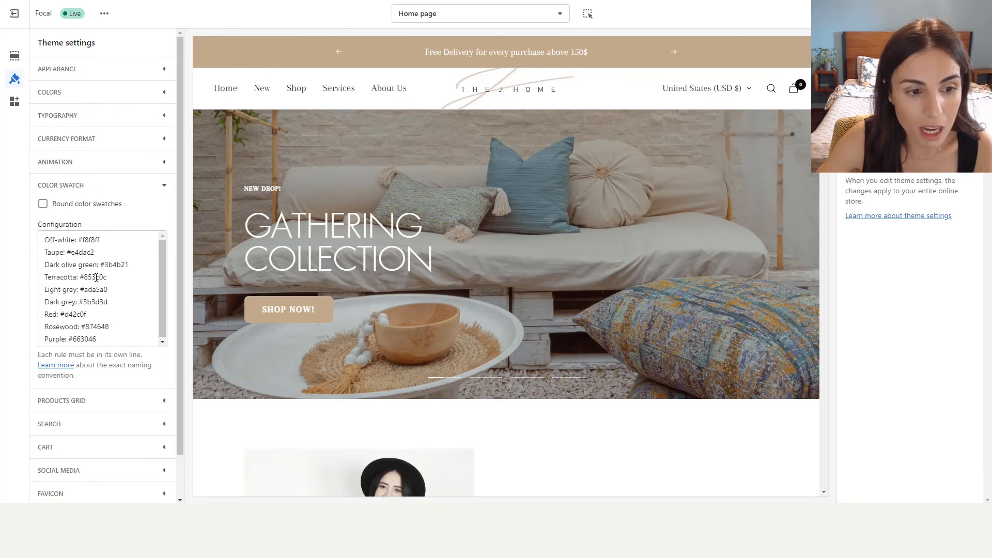
pyautogui.moveTo(100, 241); pyautogui.dragTo(77, 241)
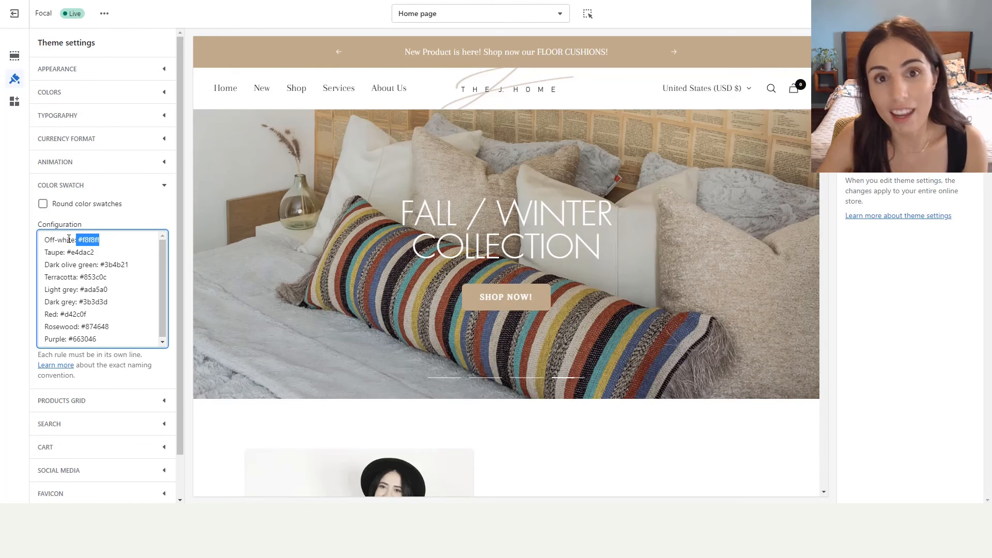
pyautogui.click(106, 241)
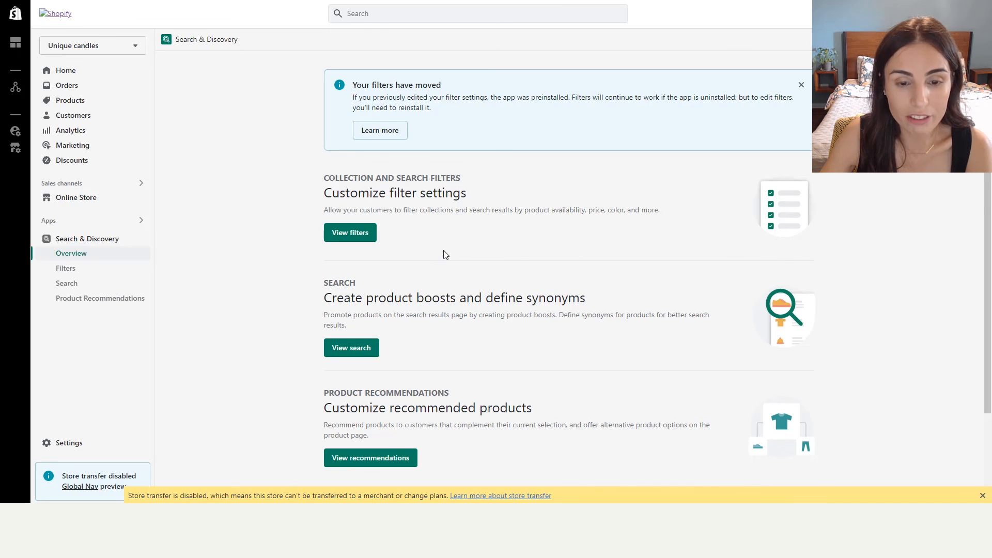
# Step: Review the Product boosts and Synonyms pages in the Search & Discovery app's search settings for the Unique candles store
pyautogui.scroll(-2, 439, 251)
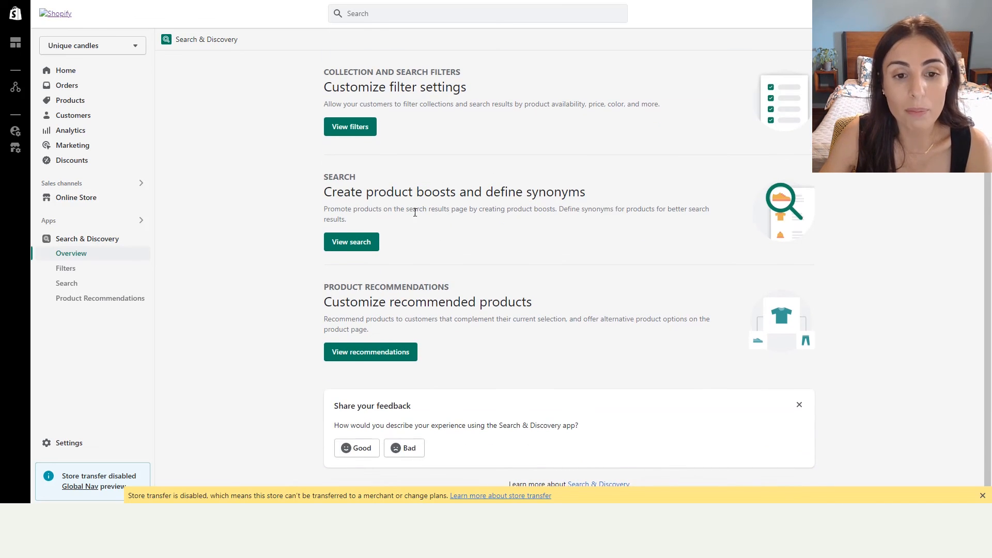
pyautogui.click(351, 244)
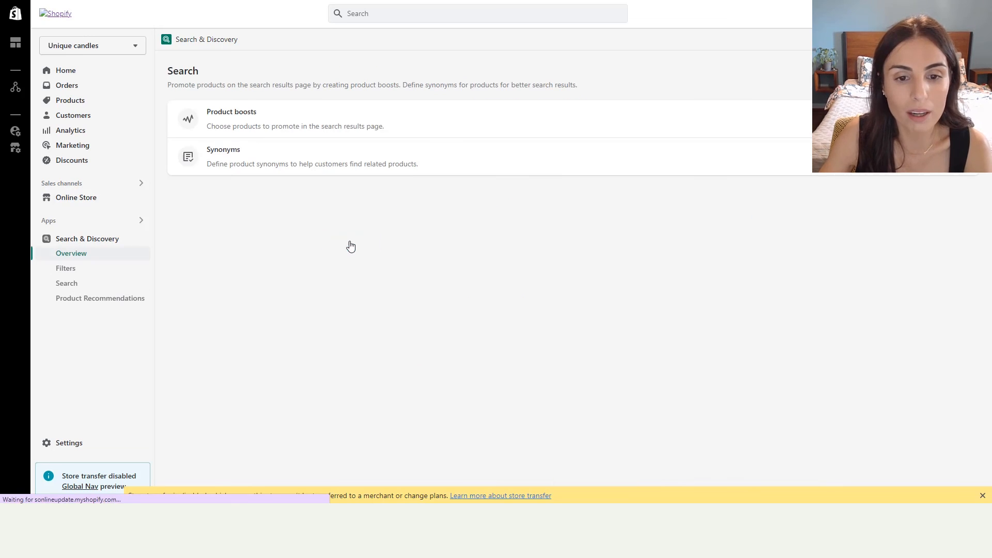
pyautogui.click(261, 129)
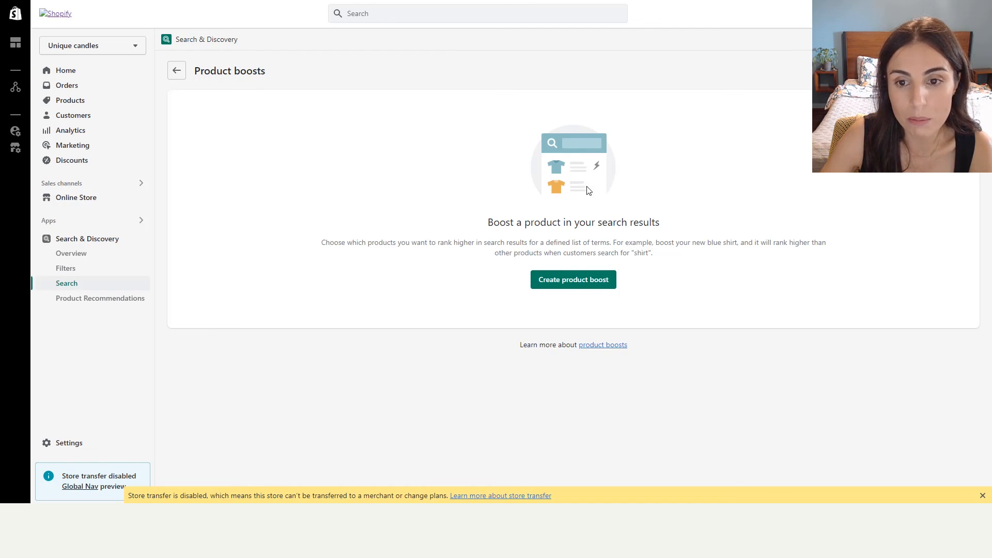
pyautogui.click(185, 75)
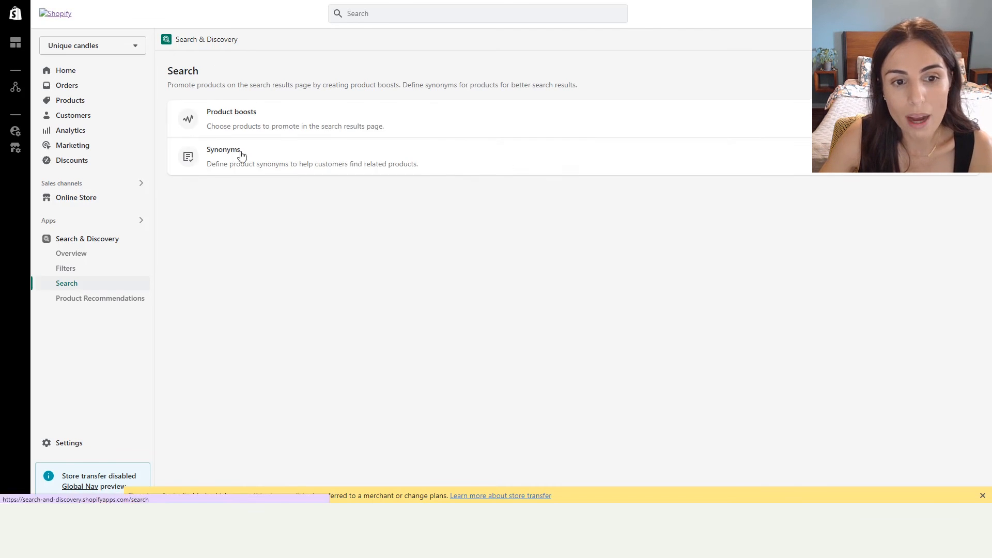
pyautogui.click(268, 162)
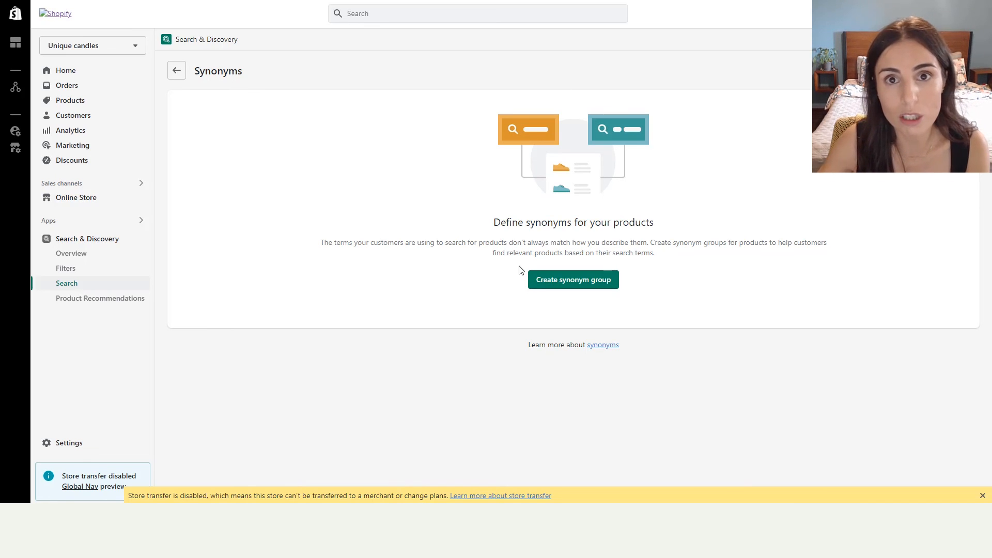
pyautogui.click(177, 71)
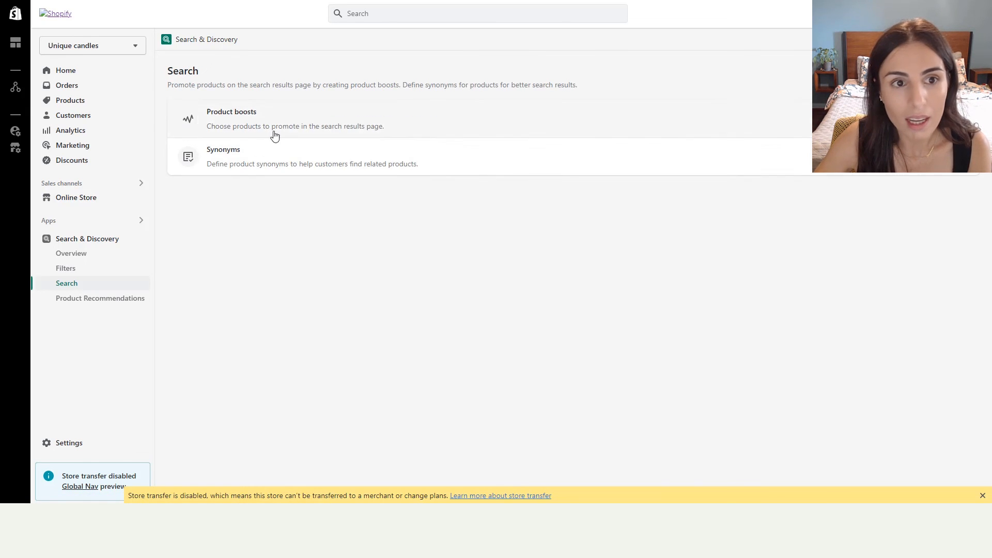
# Step: Look at the Product recommendations page from the Search & Discovery overview, and return to the overview
pyautogui.scroll(-2, 502, 362)
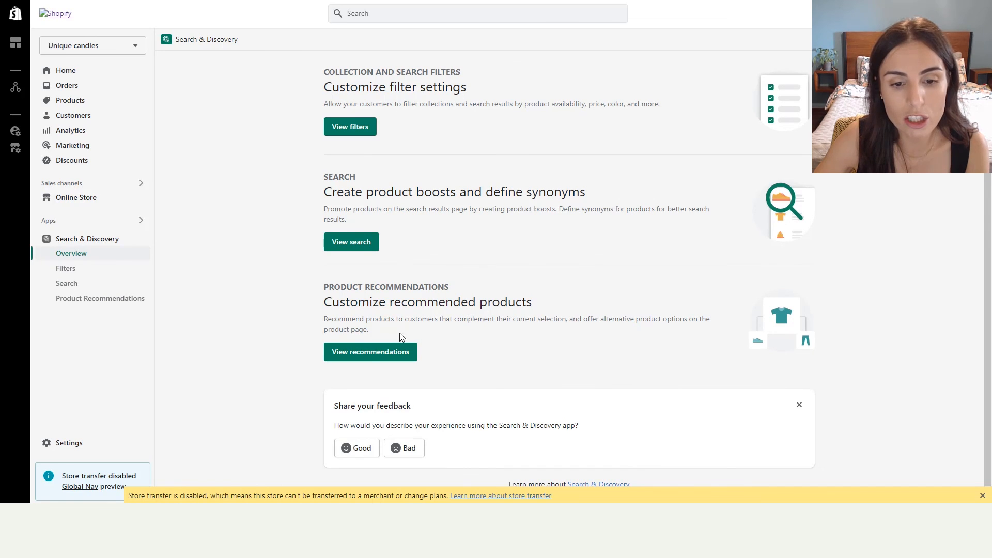
pyautogui.click(373, 358)
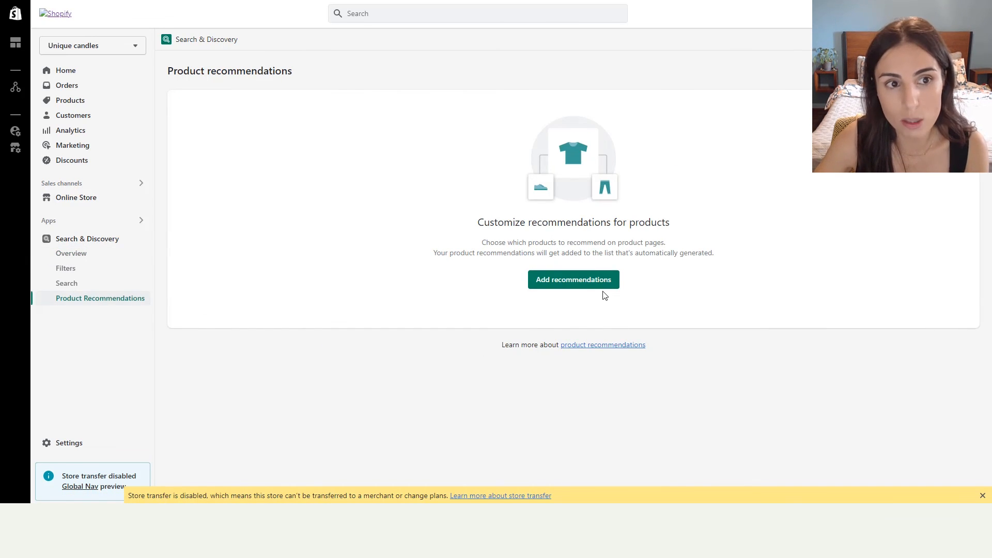
pyautogui.click(192, 42)
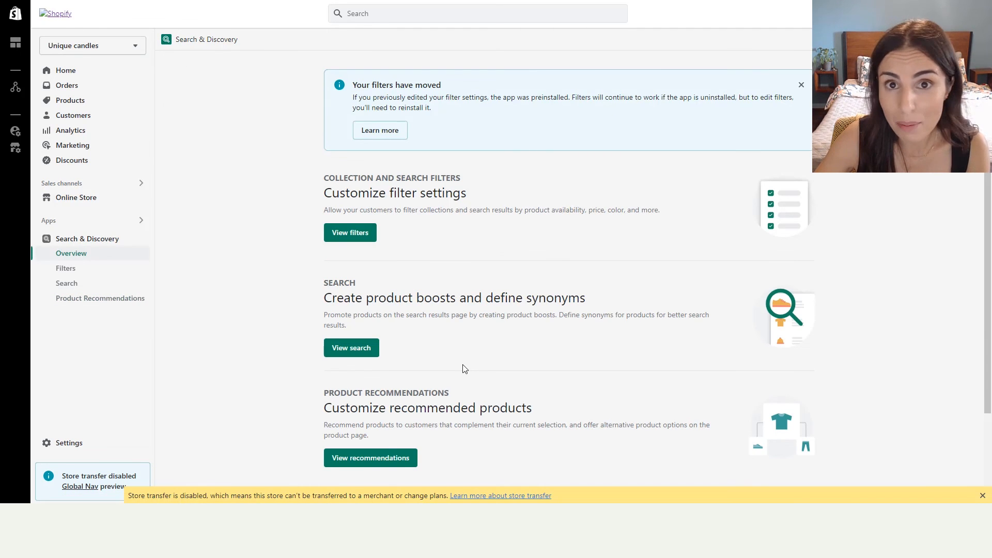
pyautogui.scroll(-2, 463, 370)
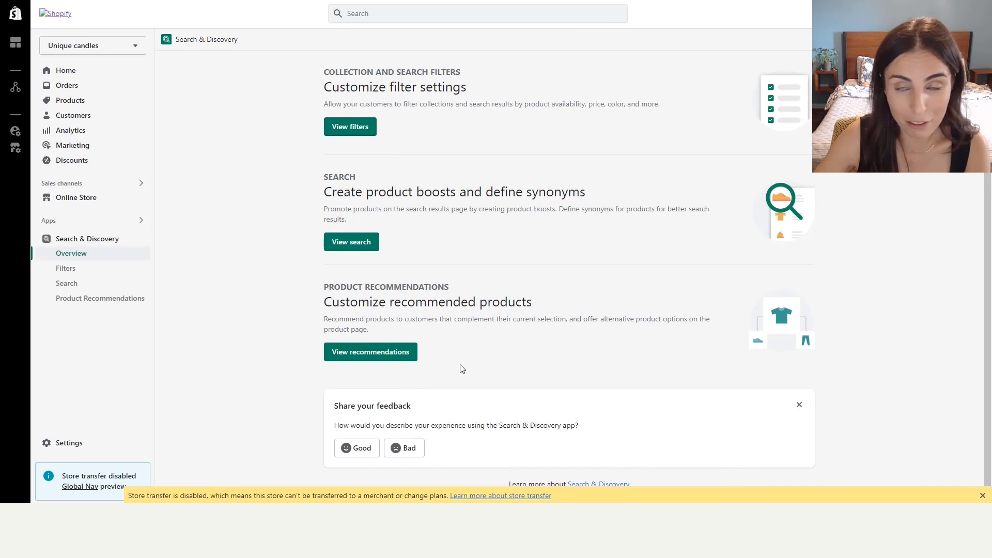